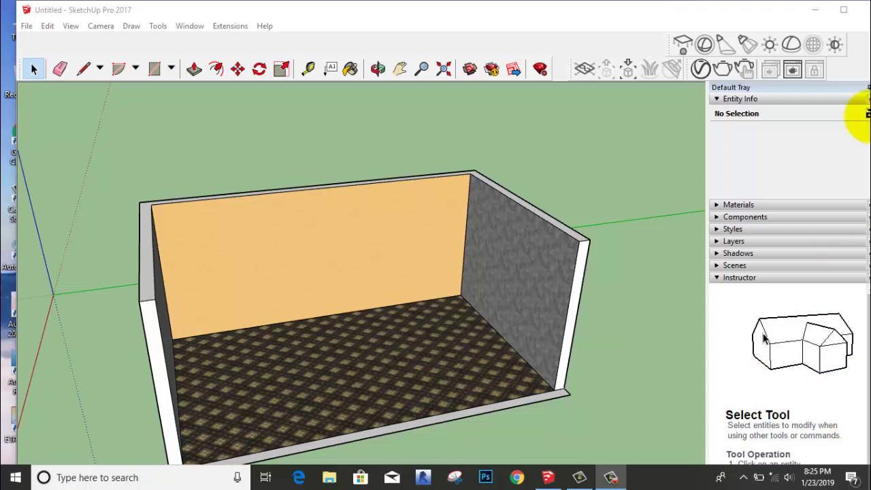
Use the Tape Measure to place one vertical guide near each end of the back wall
middle_drag(458, 215, 438, 218)
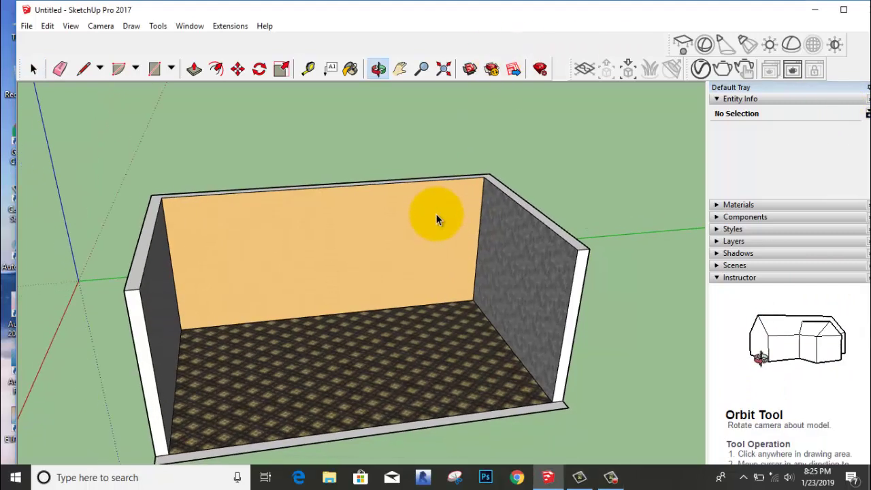
click(309, 71)
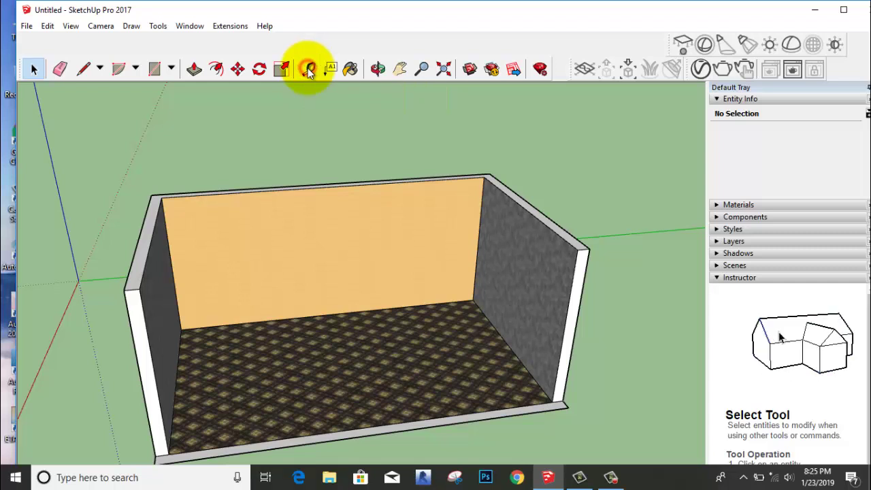
click(482, 215)
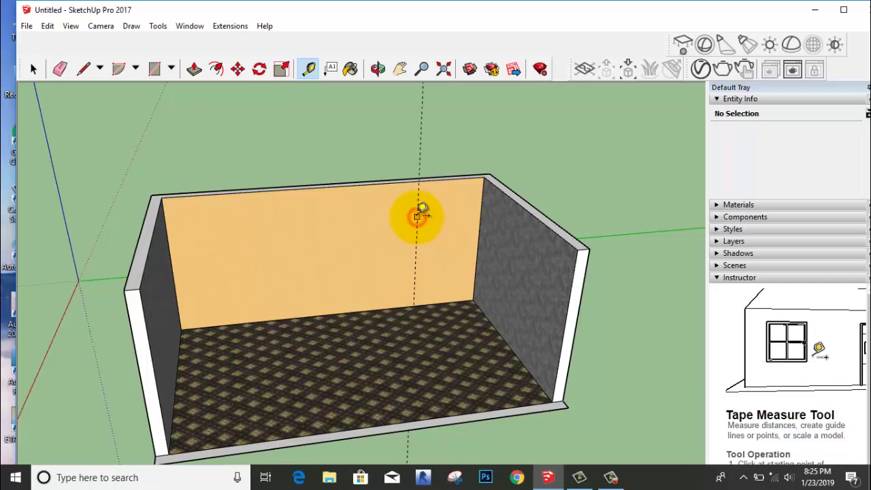
click(418, 216)
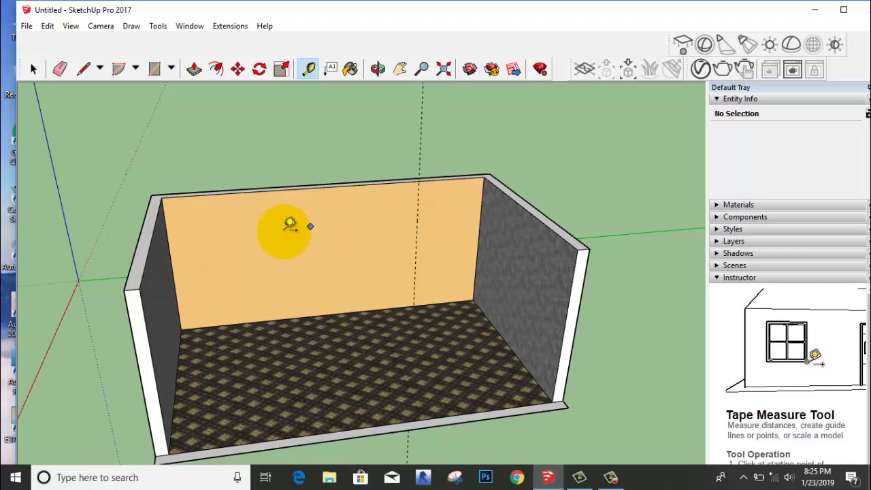
click(167, 233)
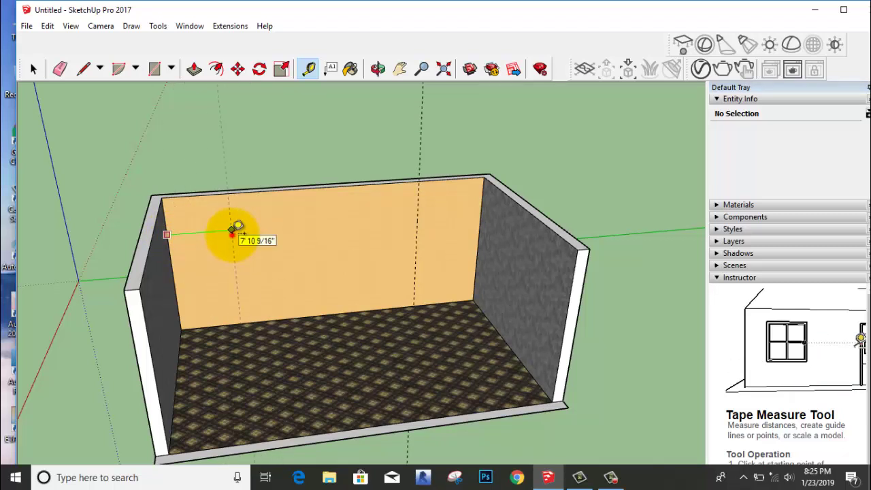
click(233, 232)
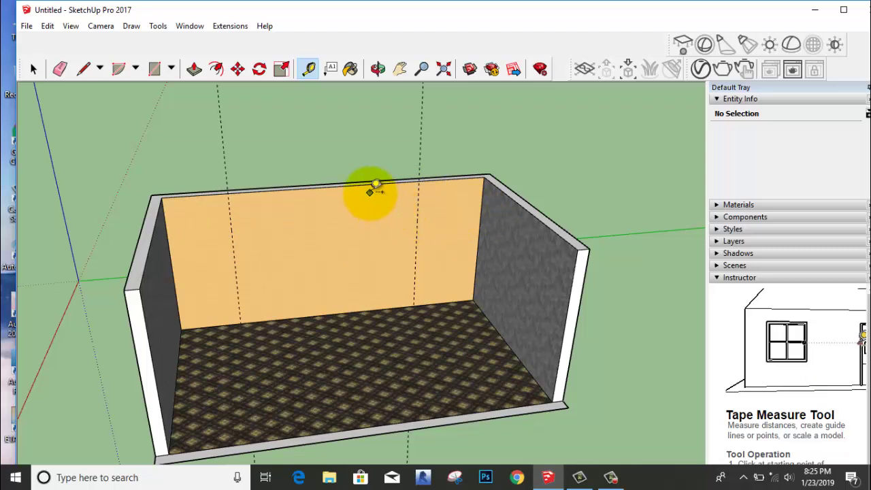
Add a second vertical guide beside each end guide, forming two close pairs
click(231, 217)
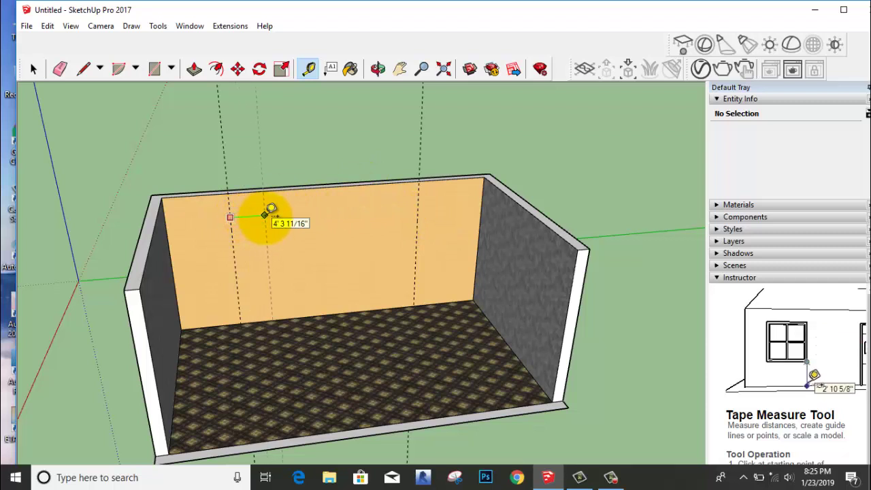
click(256, 215)
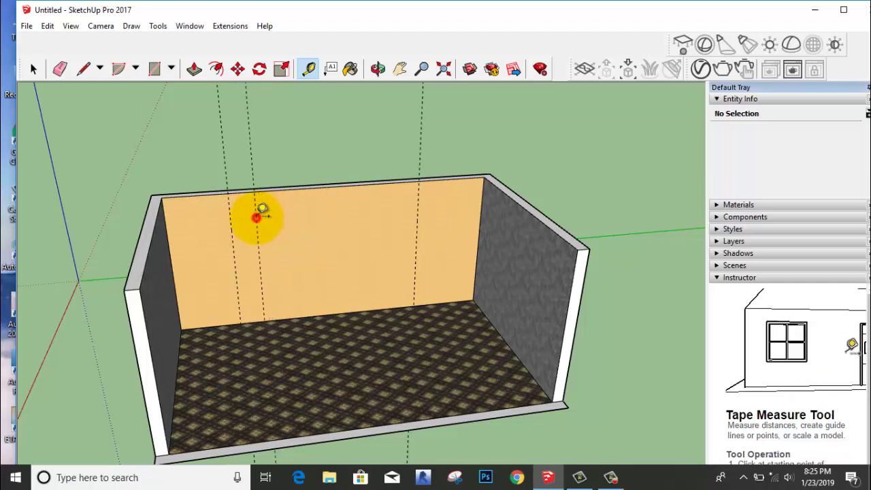
click(417, 217)
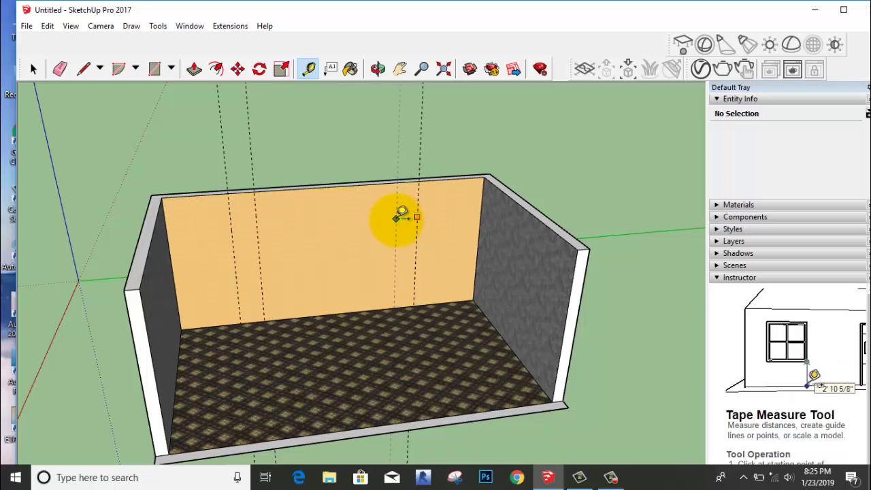
click(396, 217)
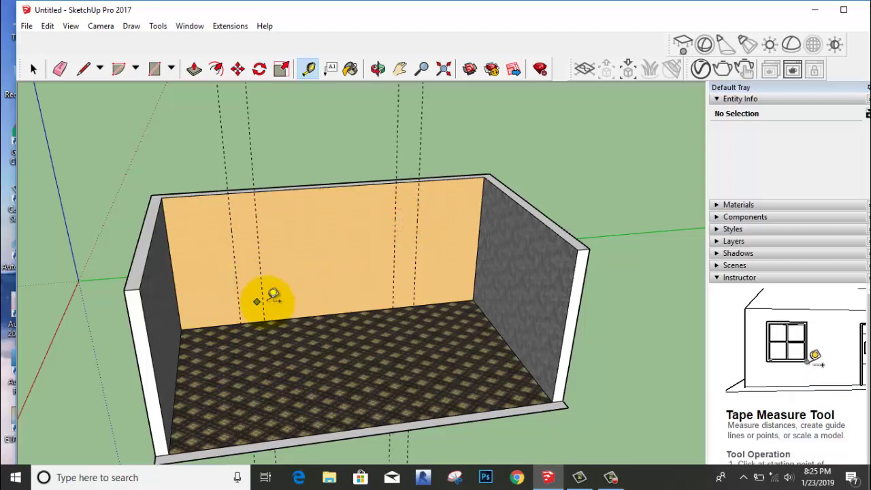
Stack three evenly spaced horizontal guides up the back wall from the floor edge
middle_drag(294, 233, 276, 211)
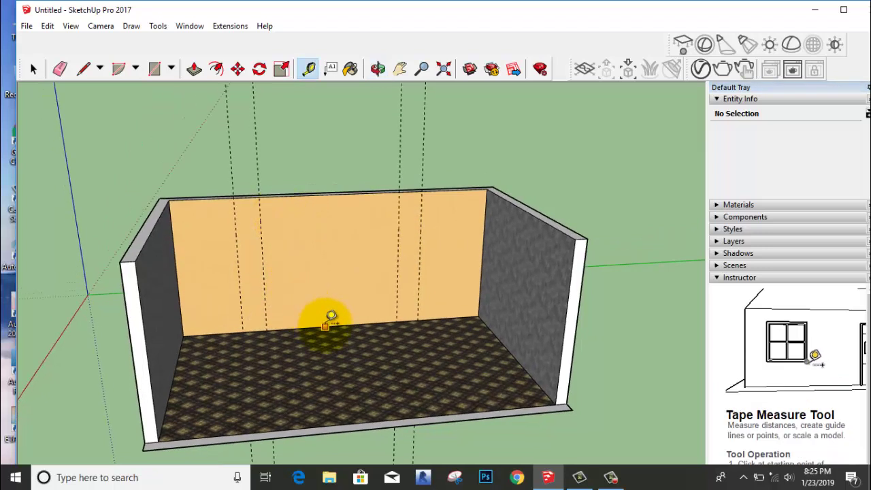
click(327, 325)
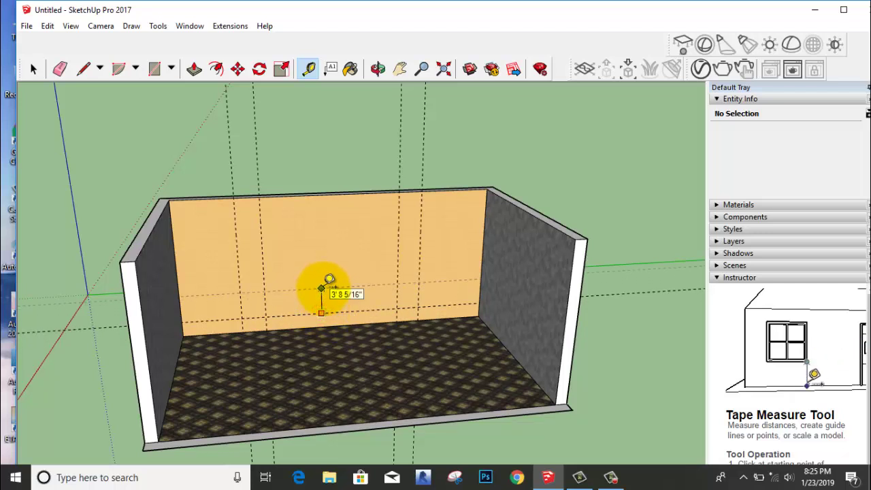
click(324, 287)
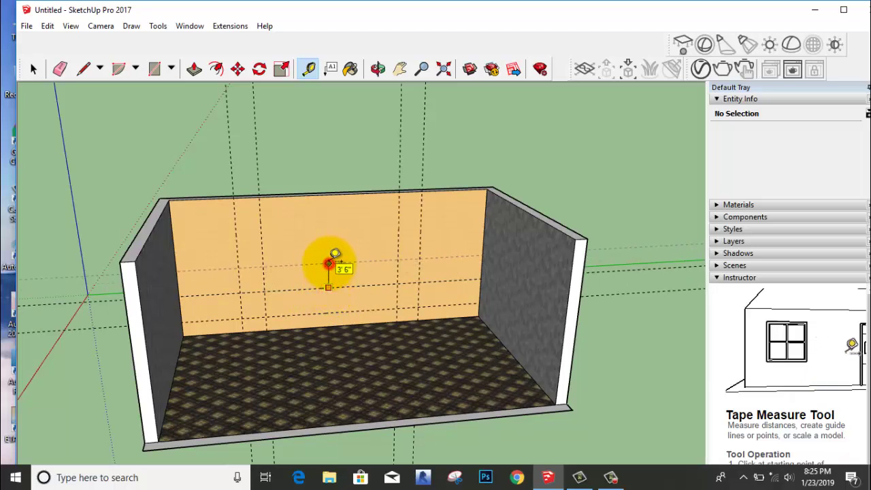
click(329, 263)
click(329, 263)
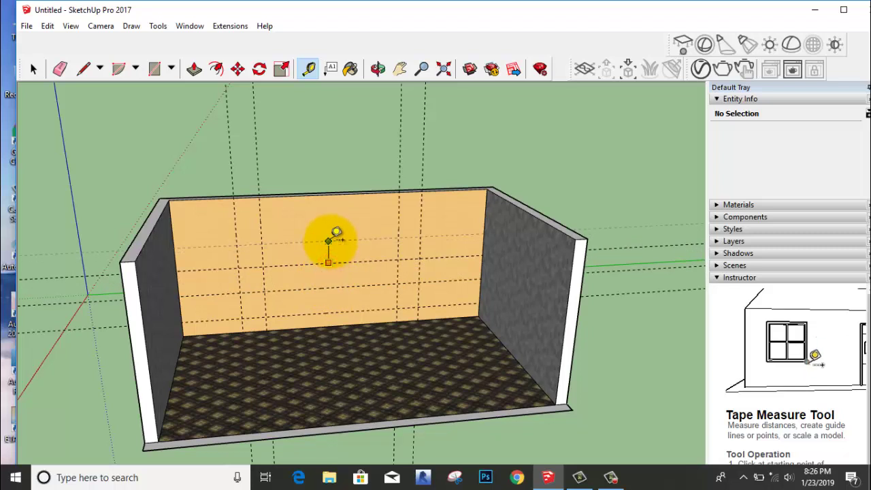
click(329, 241)
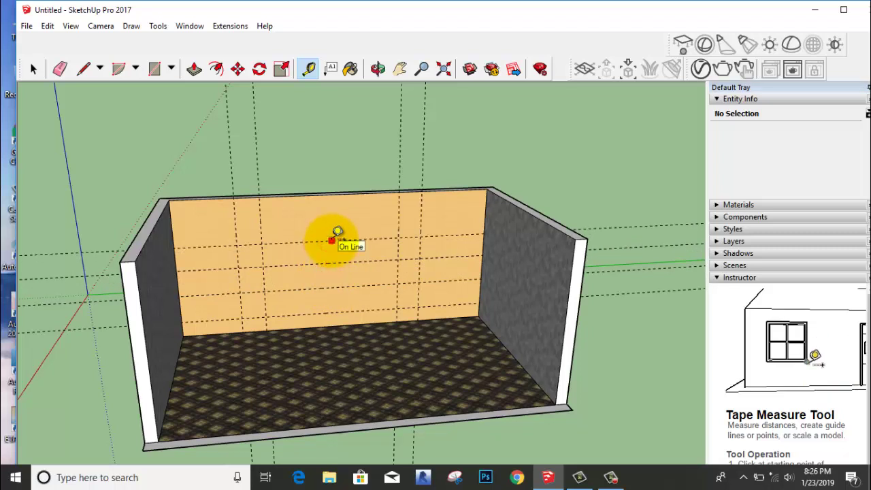
click(331, 240)
click(334, 217)
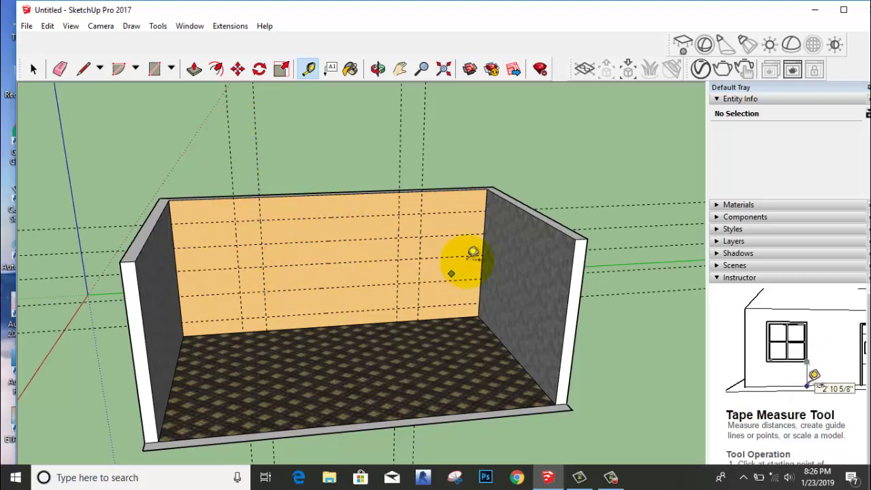
Add a final horizontal guide near the wall's top edge and orbit to an angled view
scroll(285, 230, up, 2)
scroll(286, 228, down, 1)
scroll(288, 227, down, 1)
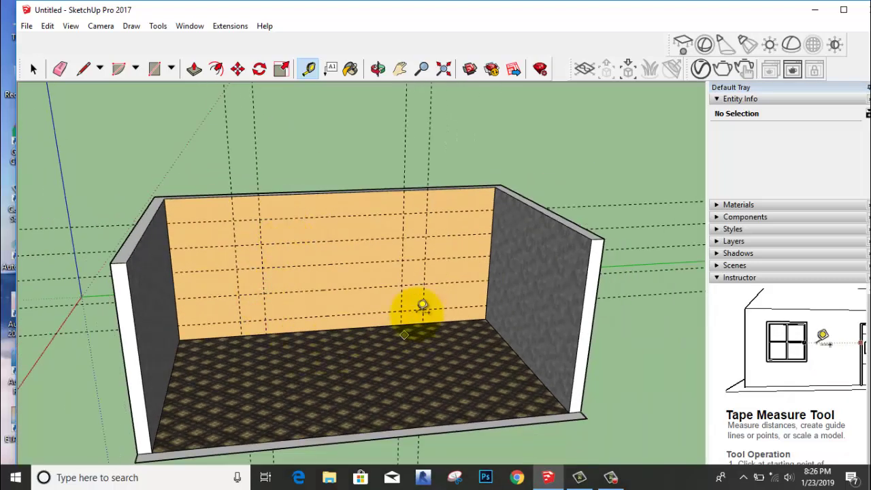
click(306, 216)
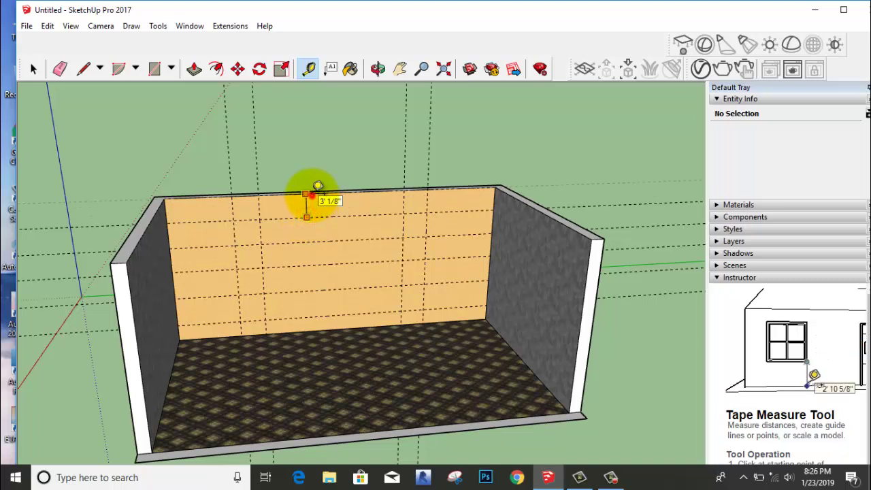
click(312, 195)
mouse_move(337, 249)
middle_down()
mouse_move(360, 295)
mouse_move(400, 233)
mouse_move(467, 179)
mouse_move(554, 196)
mouse_move(443, 156)
mouse_move(272, 228)
middle_up()
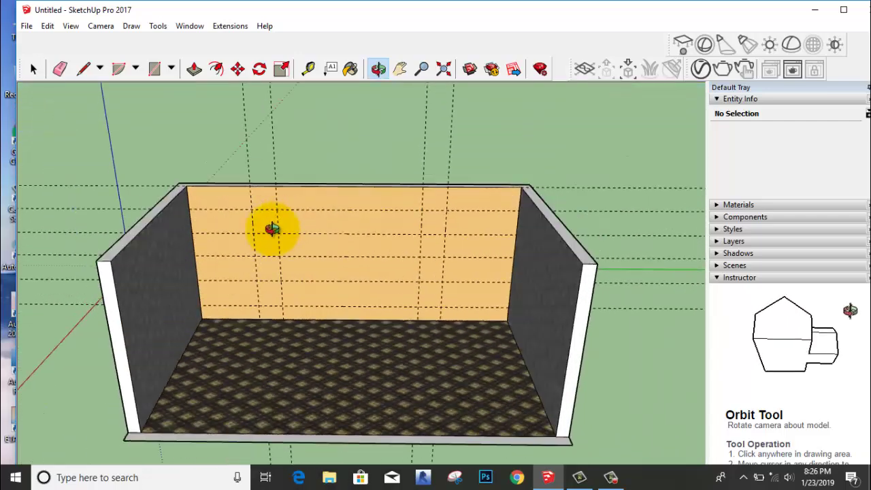
mouse_move(272, 229)
mouse_down()
mouse_move(125, 241)
mouse_move(61, 181)
mouse_move(70, 148)
mouse_move(179, 211)
mouse_move(347, 218)
mouse_up()
key(t)
scroll(285, 218, up, 1)
scroll(341, 221, up, 1)
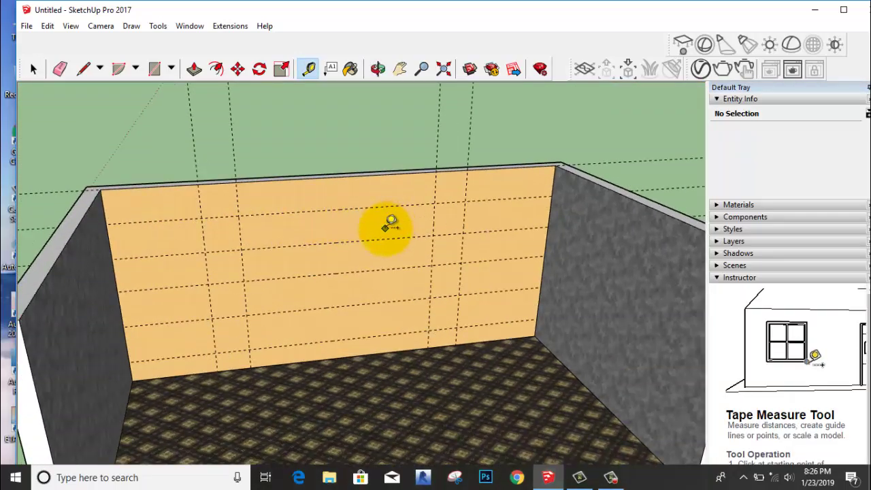
scroll(385, 226, down, 2)
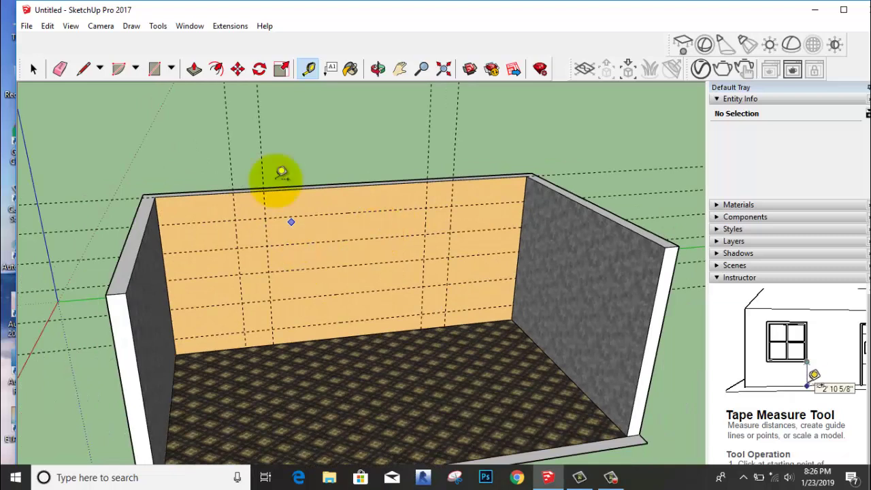
Draw the first two stacked panel rectangles across the wall between the guides
click(171, 69)
click(174, 88)
scroll(299, 232, up, 1)
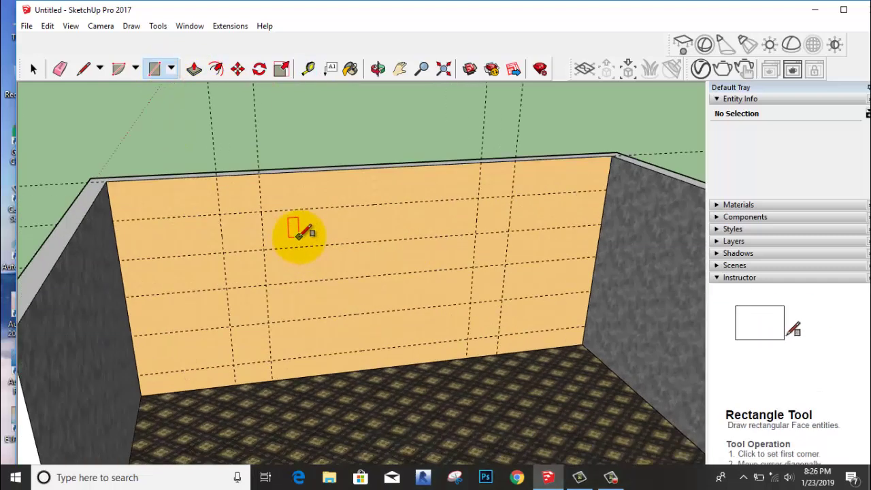
scroll(259, 171, up, 1)
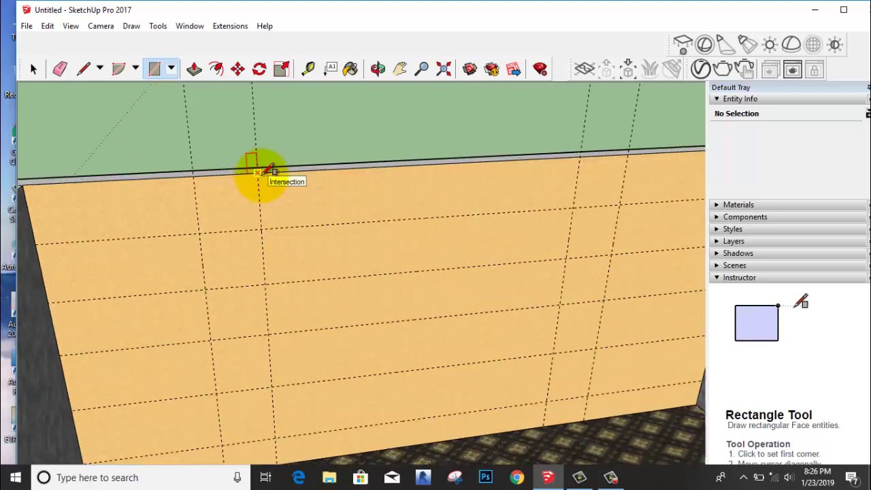
scroll(260, 170, up, 1)
click(258, 167)
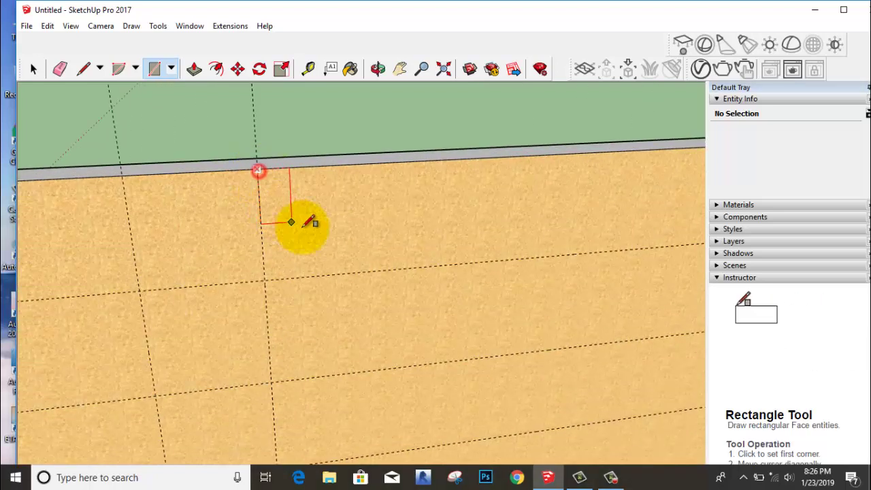
scroll(341, 247, down, 1)
scroll(359, 253, down, 1)
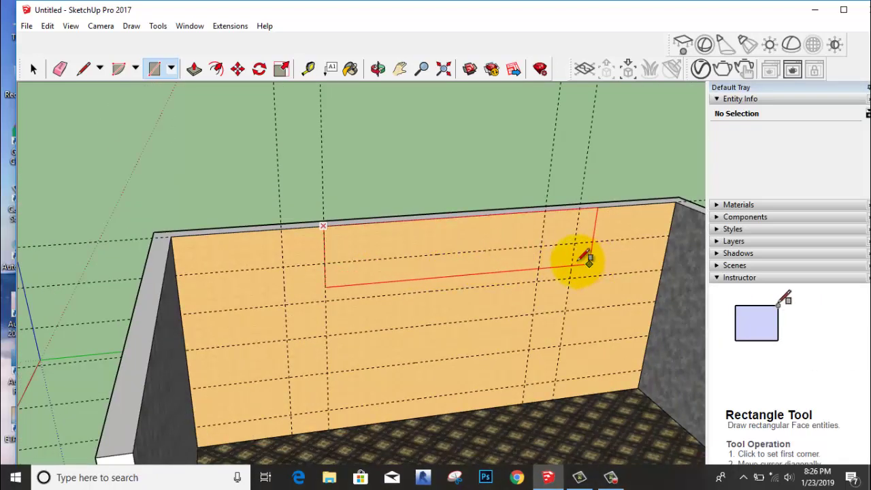
click(542, 246)
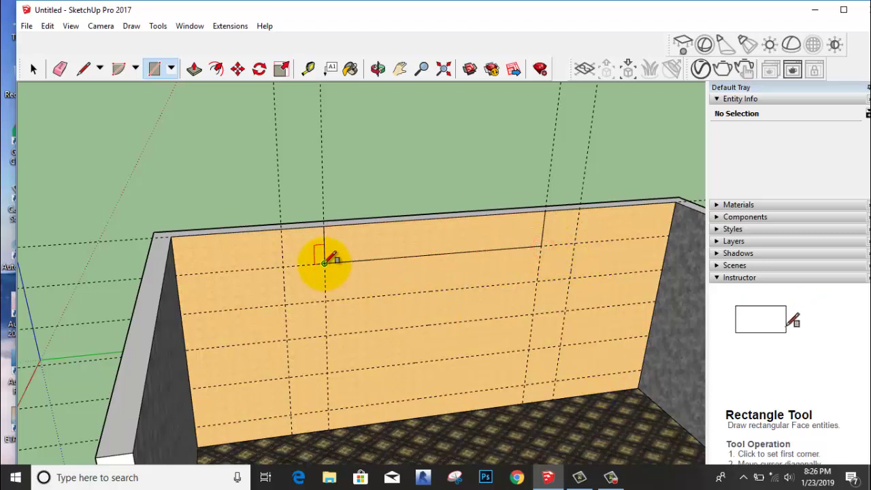
click(325, 263)
click(540, 282)
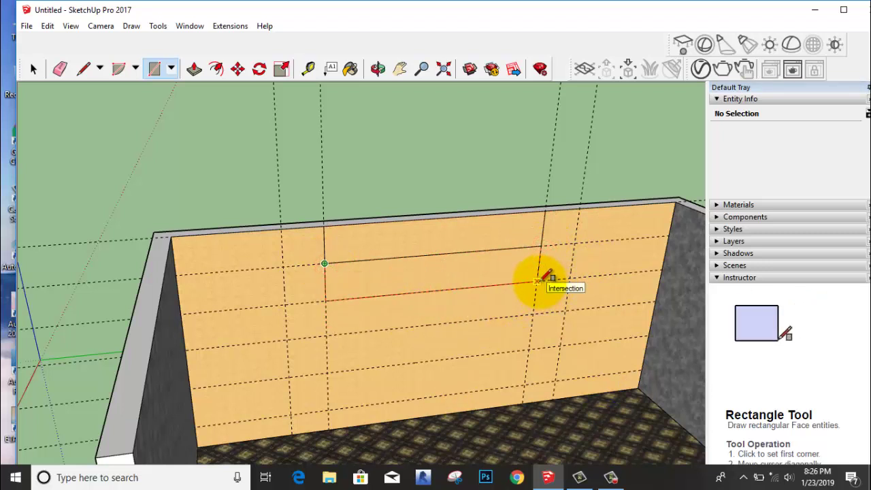
Draw three more stacked panel rectangles down to the wall's bottom guide
click(325, 300)
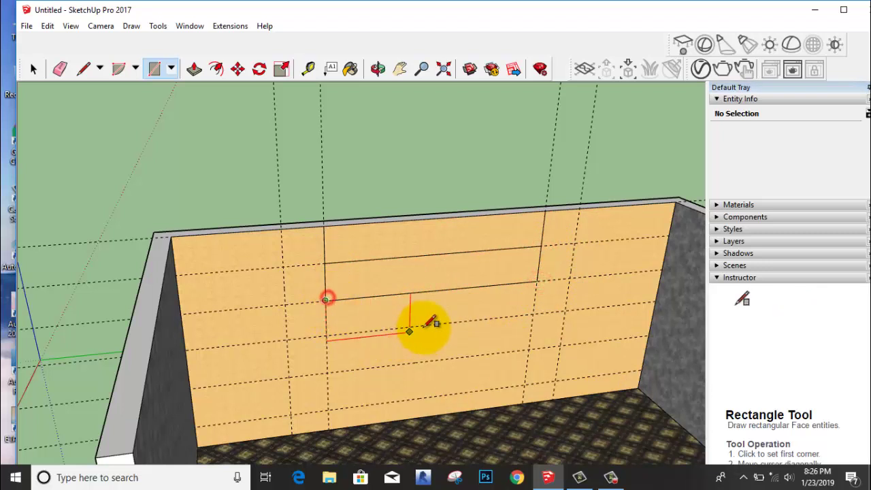
click(535, 313)
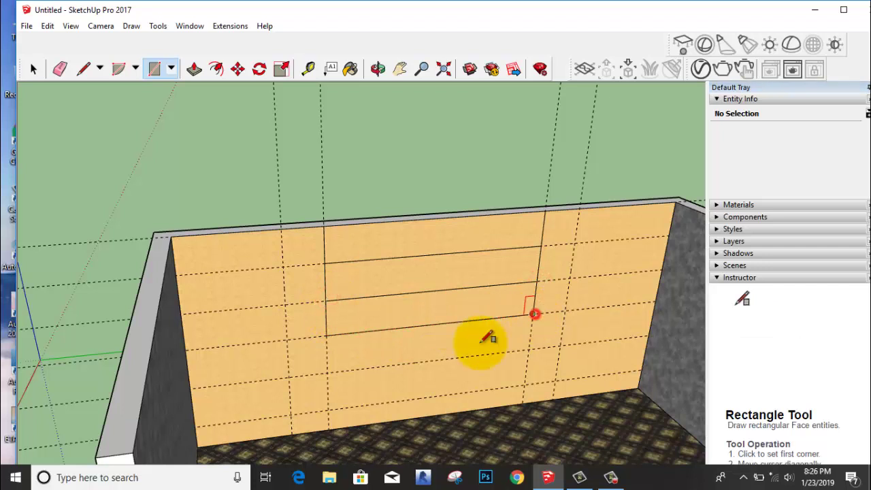
click(327, 334)
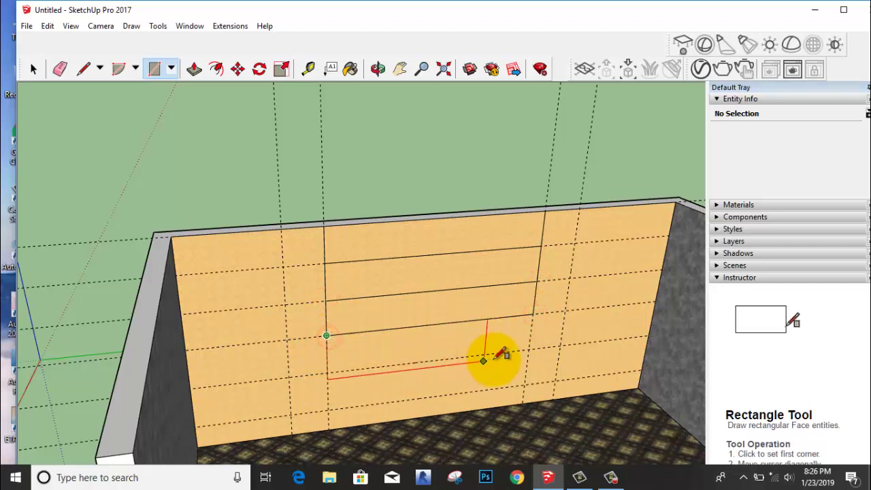
click(531, 352)
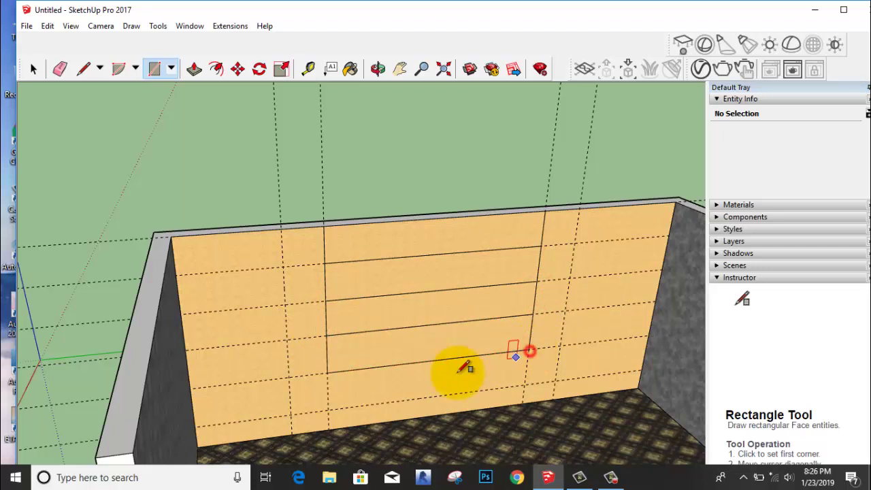
click(327, 372)
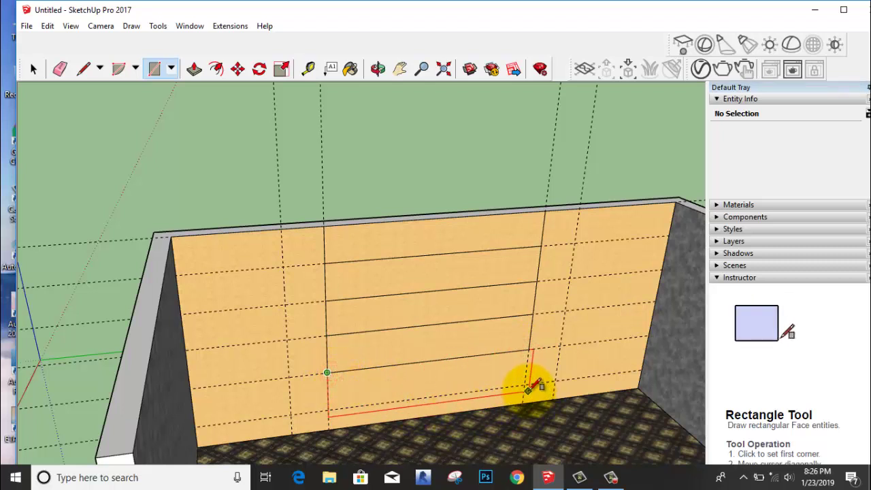
click(524, 385)
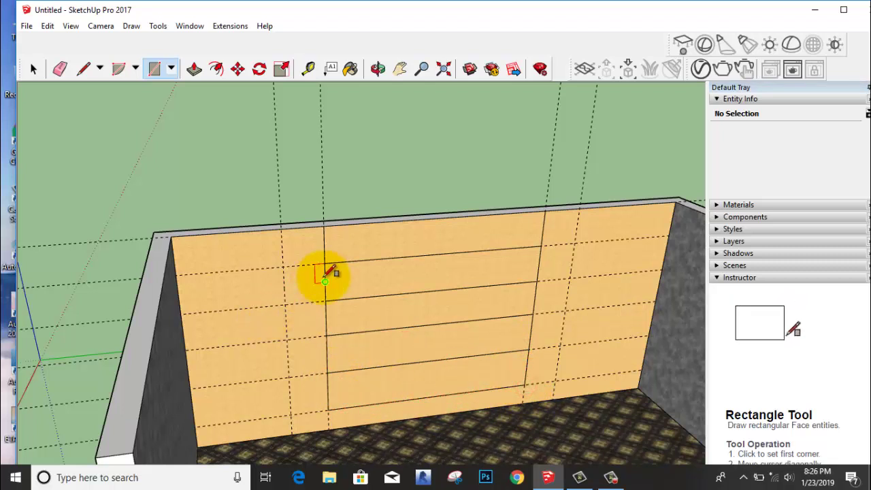
Draw the narrow left and right strip rectangles running down from the wall top
click(281, 228)
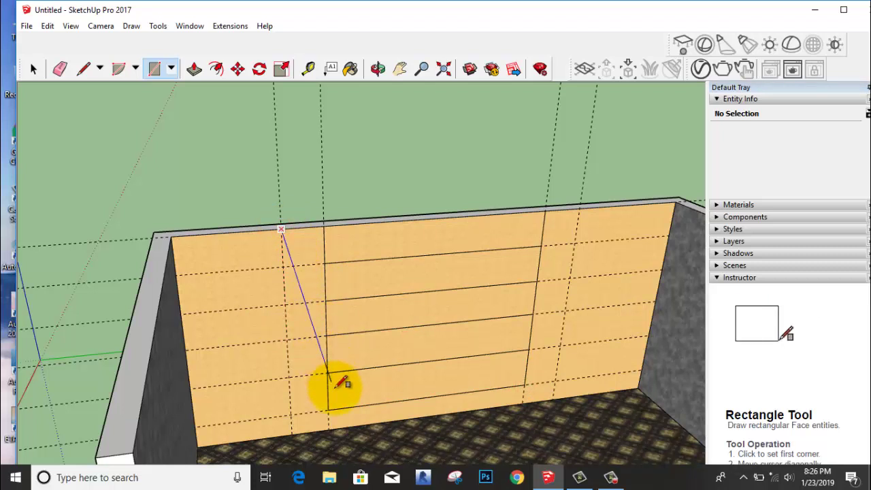
click(328, 410)
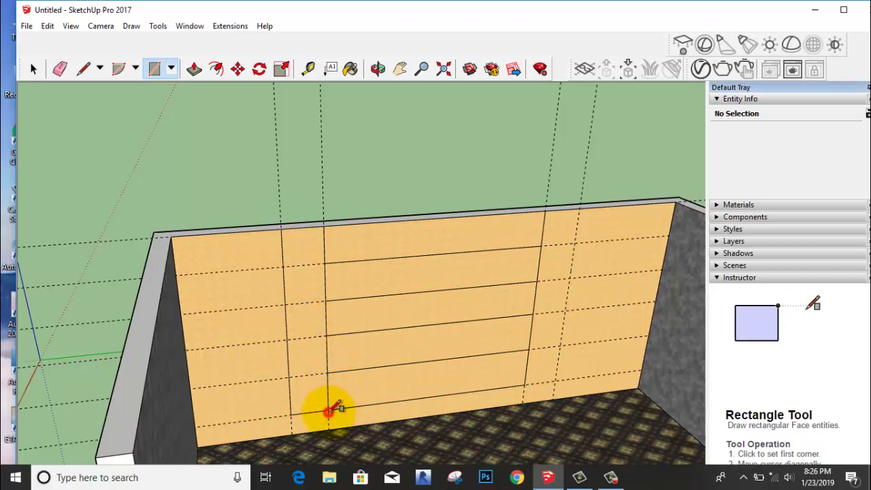
click(545, 210)
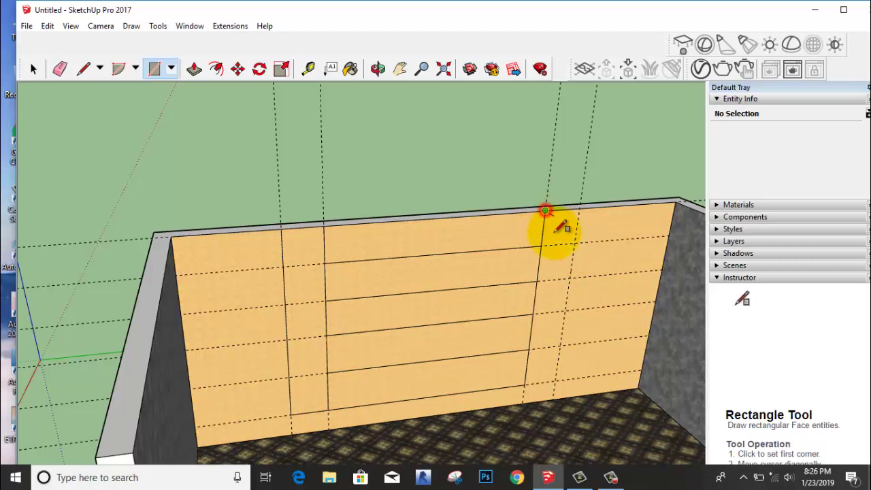
click(556, 379)
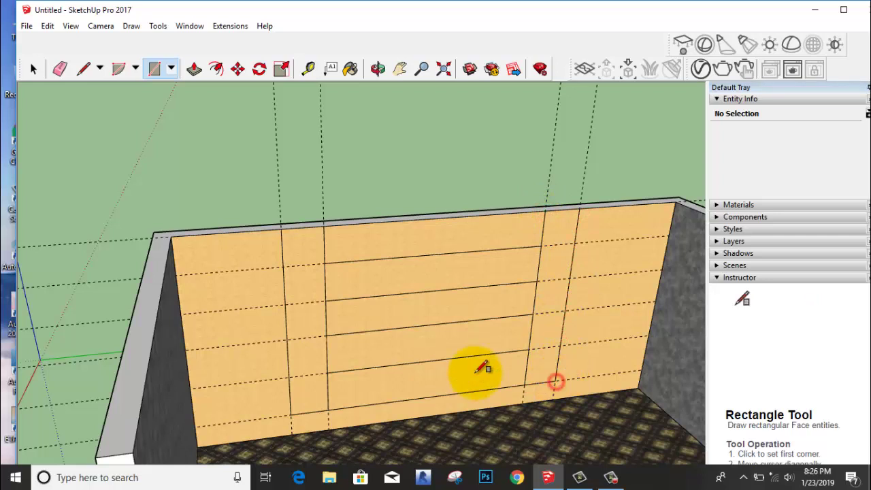
scroll(313, 300, down, 2)
click(291, 320)
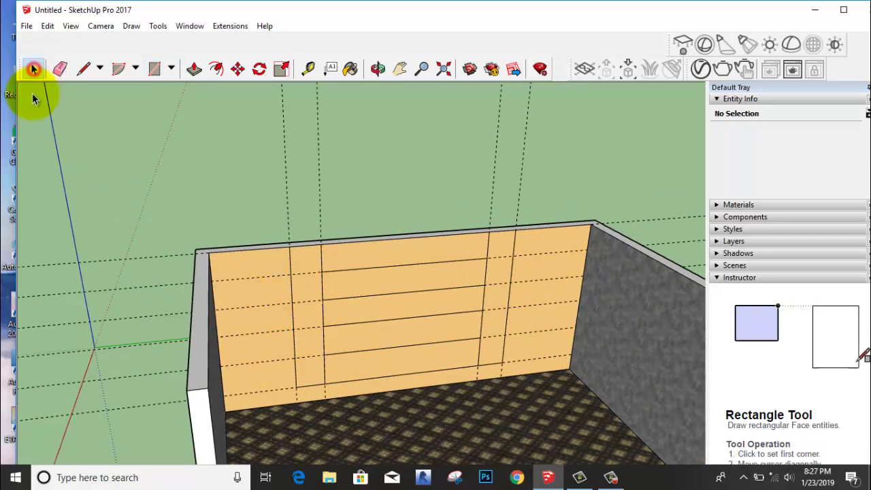
click(34, 70)
scroll(351, 265, up, 3)
middle_drag(361, 253, 398, 258)
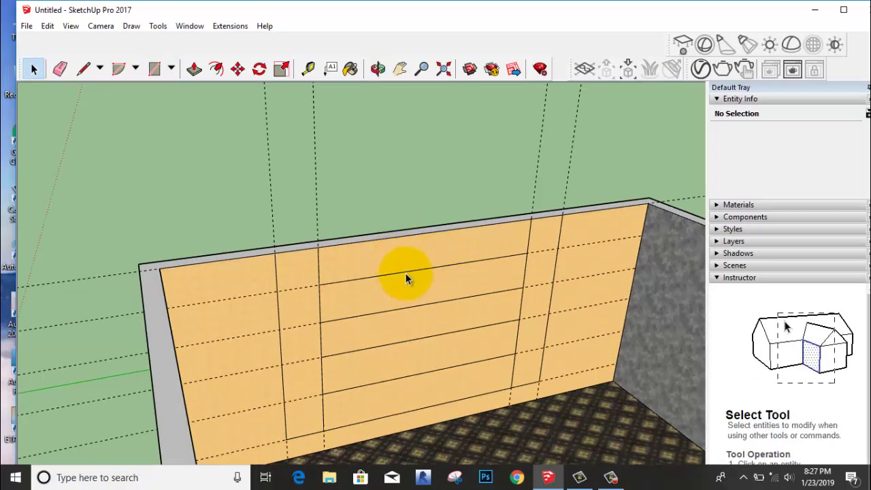
Push/Pull the five central boards outward, all to the same depth
click(194, 69)
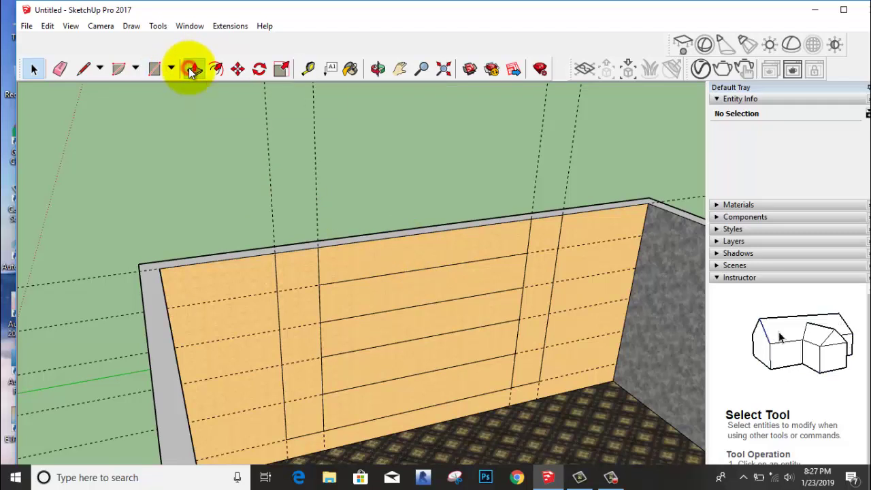
click(385, 401)
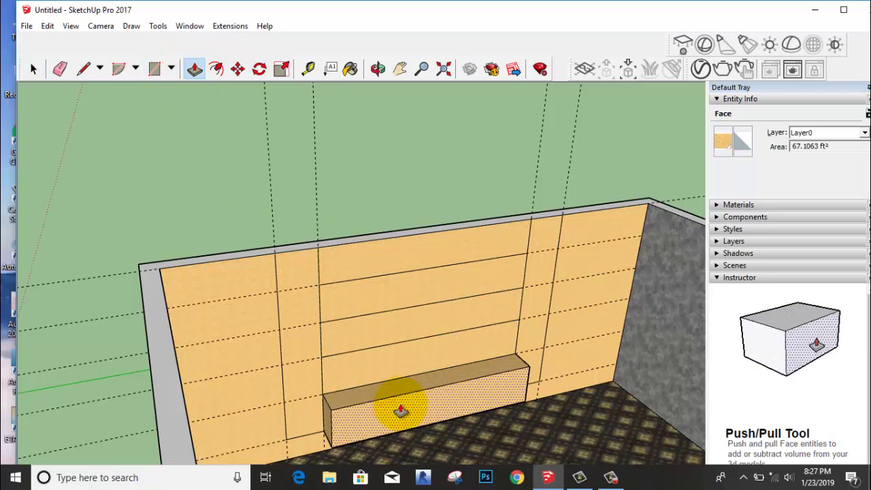
click(401, 411)
click(371, 361)
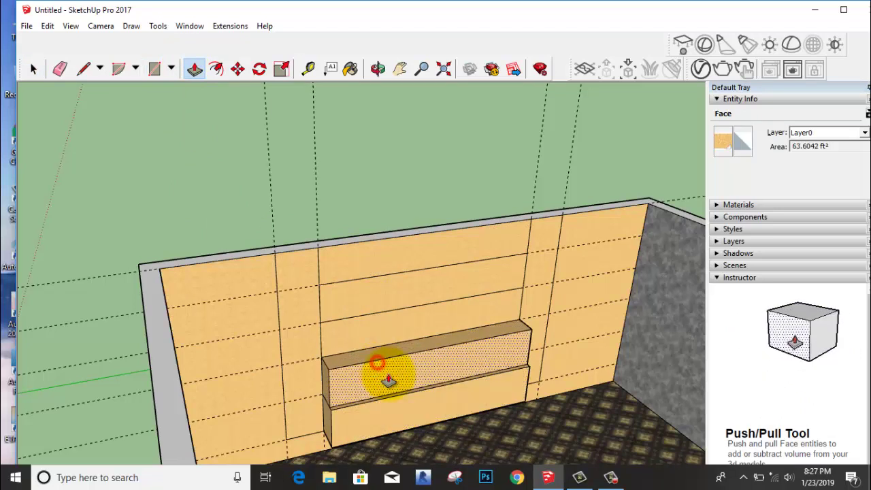
click(395, 384)
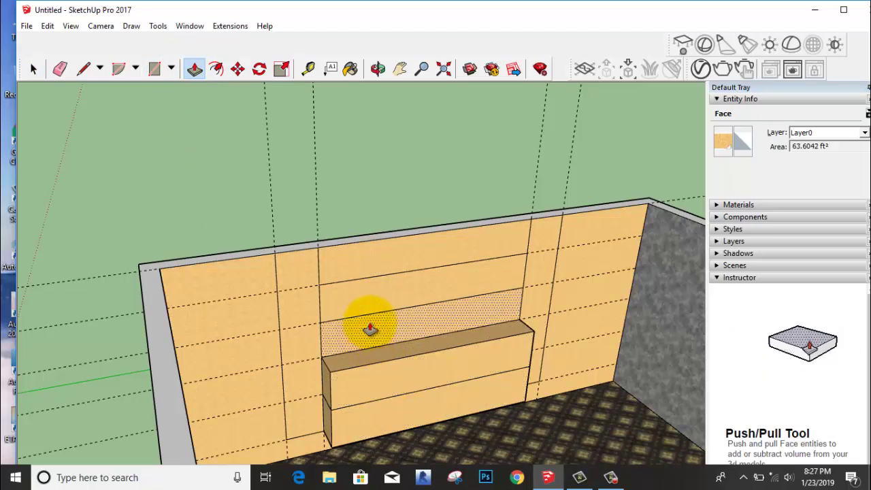
click(371, 331)
click(374, 293)
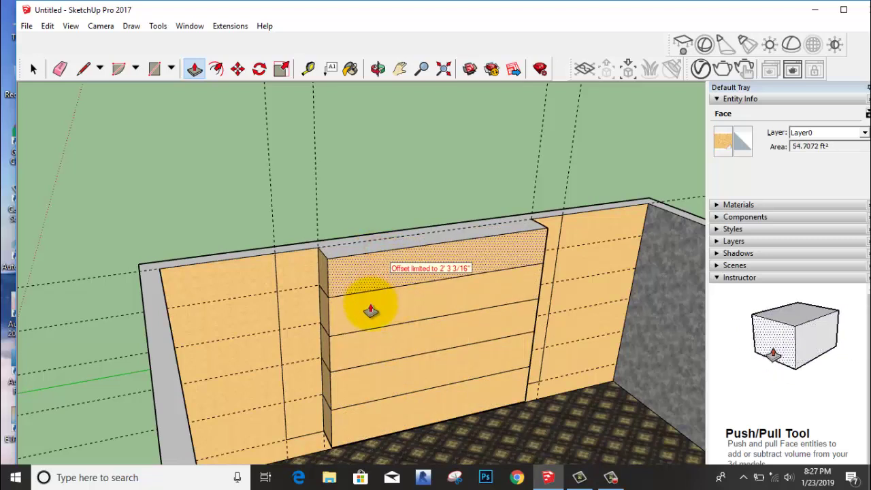
Pull the left and right vertical strips outward as pilasters
mouse_move(368, 306)
middle_down()
mouse_move(362, 293)
mouse_move(295, 369)
middle_up()
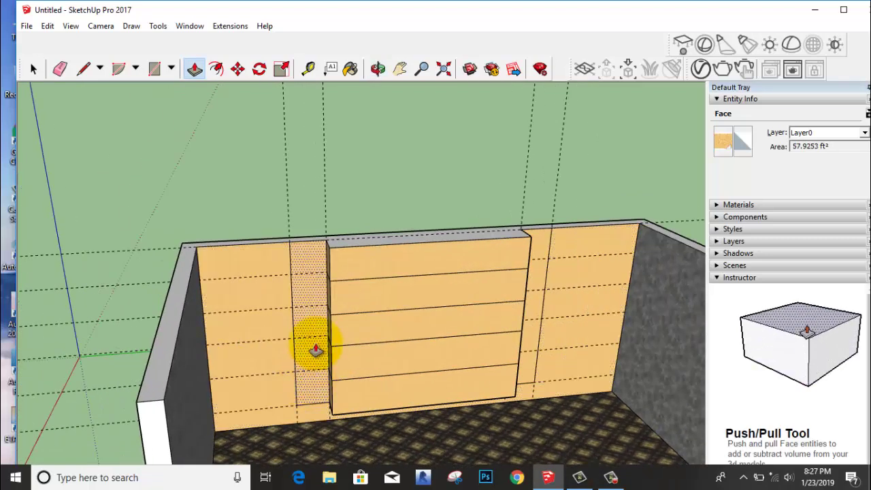
click(315, 271)
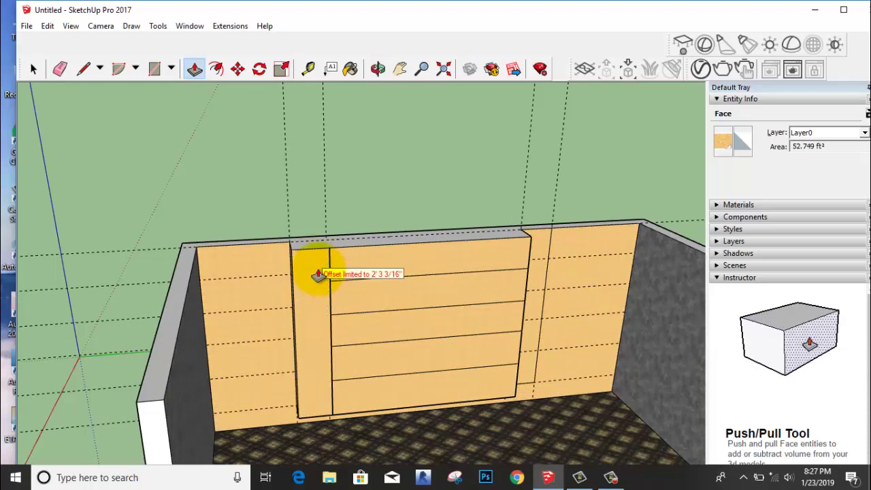
middle_drag(319, 276, 410, 309)
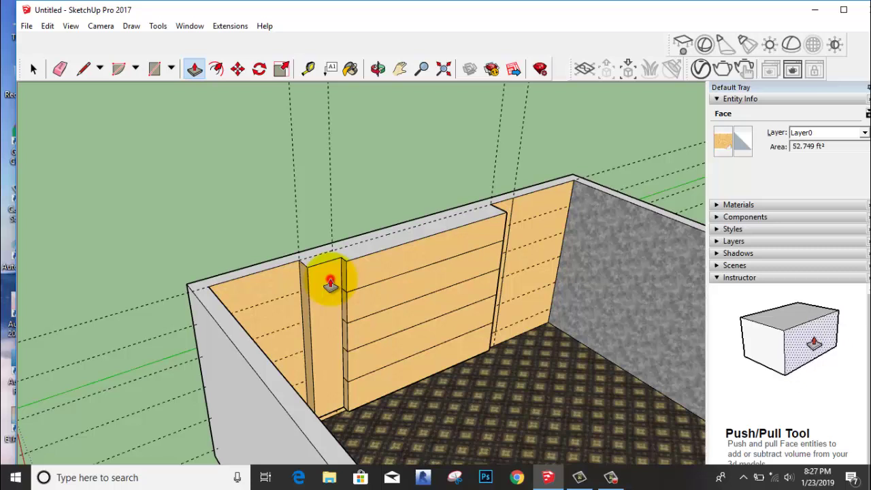
click(330, 285)
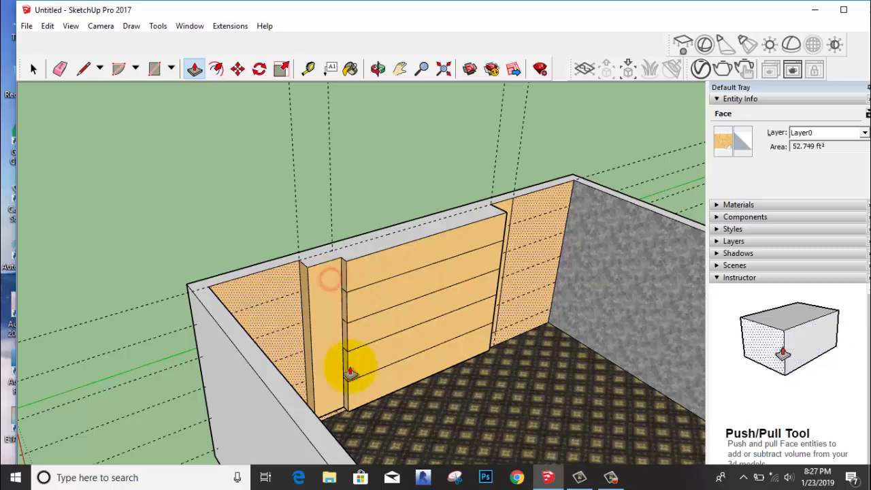
click(509, 230)
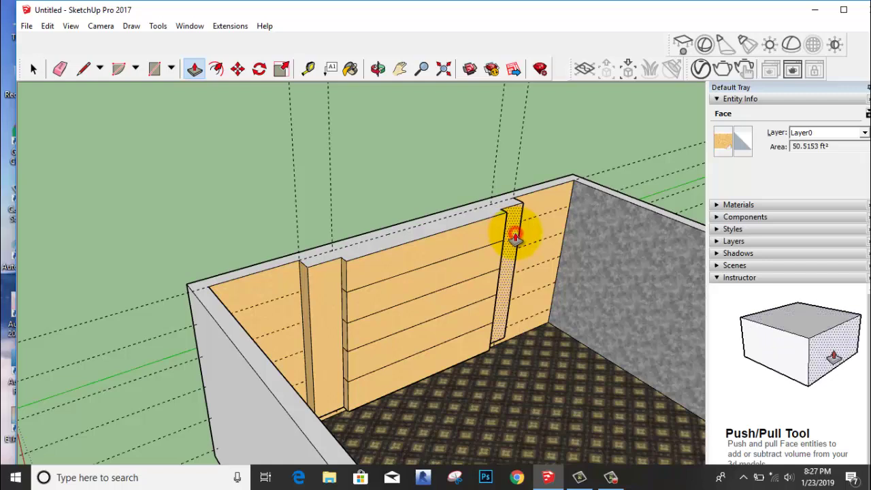
mouse_move(457, 272)
middle_down()
mouse_move(267, 223)
mouse_move(375, 254)
mouse_move(386, 295)
middle_up()
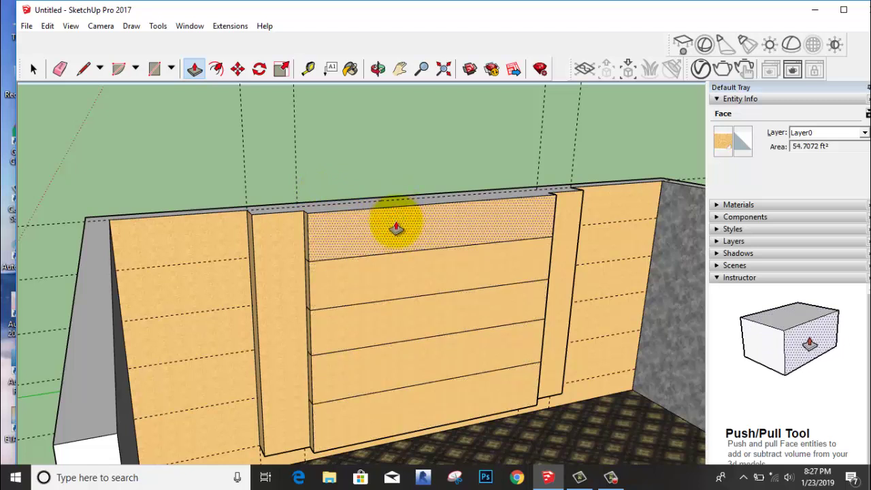
Offset inset outlines inside the top three boards of the raised section
click(216, 69)
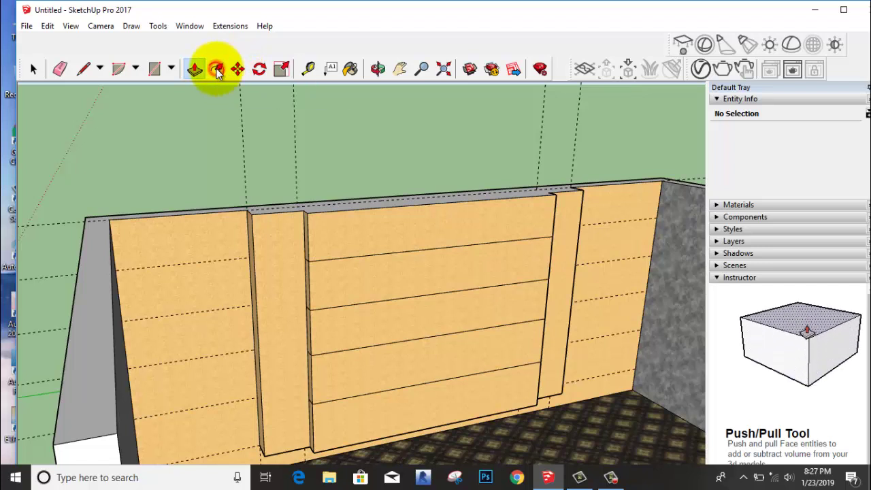
click(416, 211)
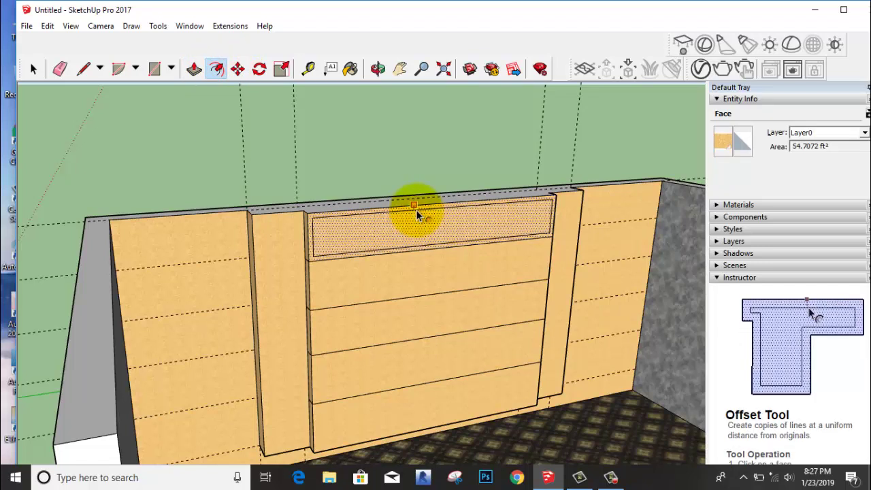
click(410, 269)
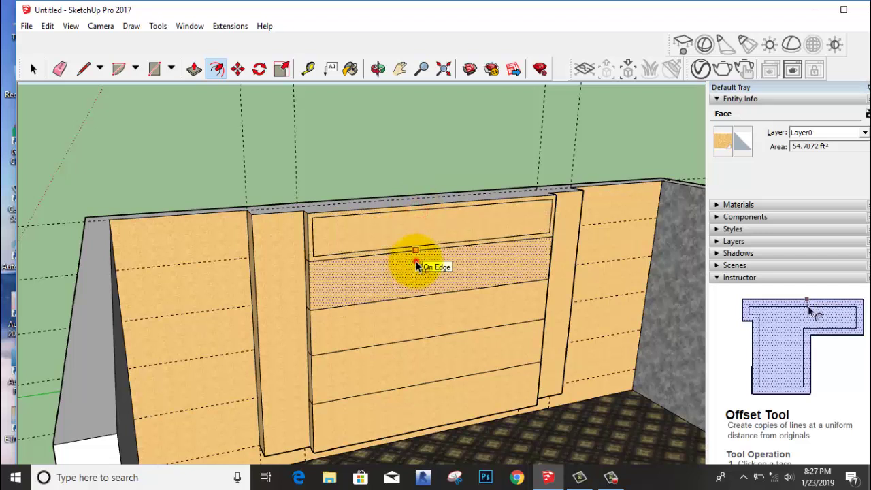
click(417, 262)
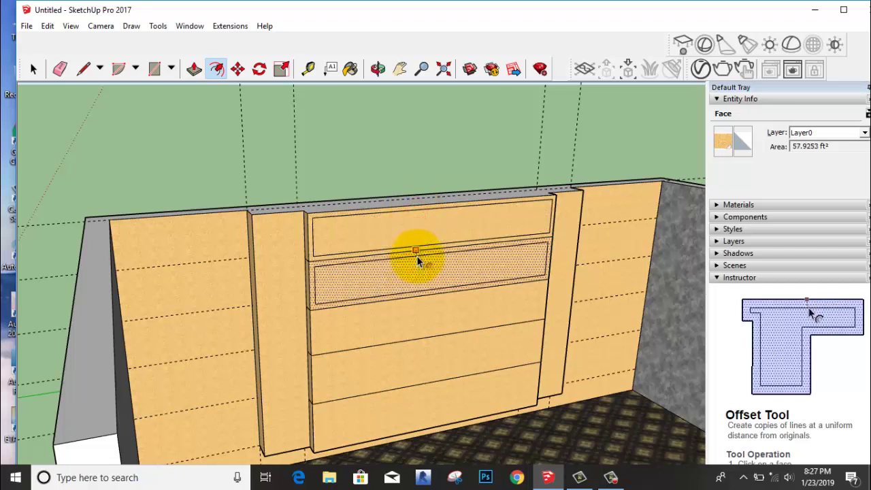
click(417, 257)
click(420, 303)
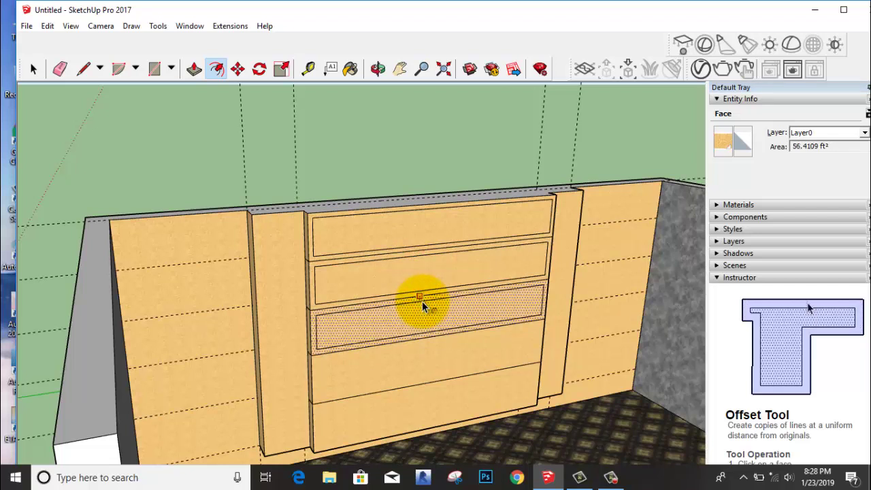
click(422, 301)
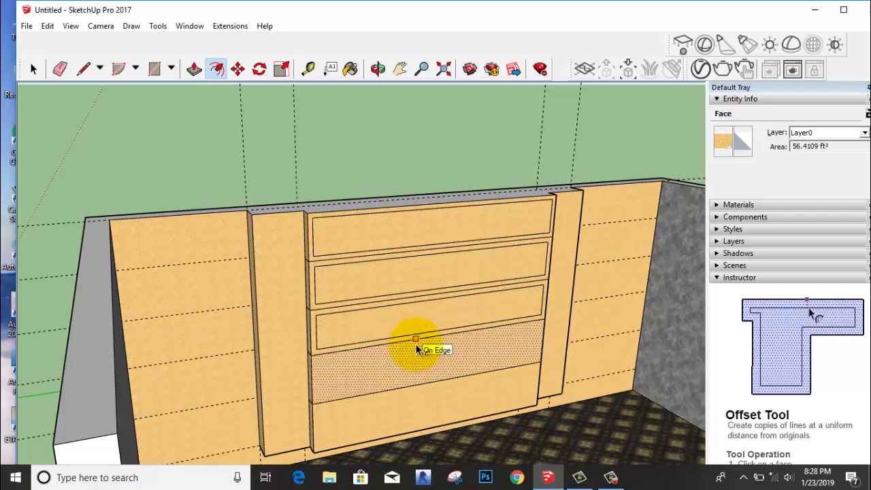
Add inset outlines to the fourth and bottom boards, then clear the selection
click(416, 349)
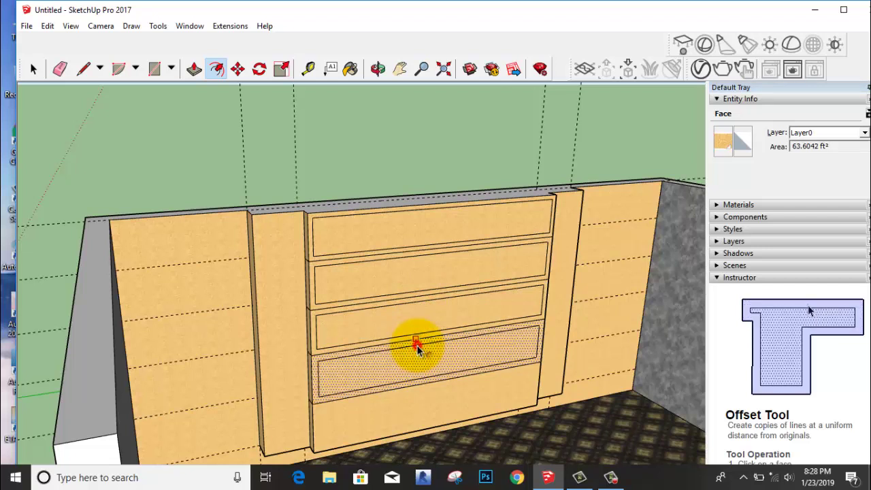
click(417, 348)
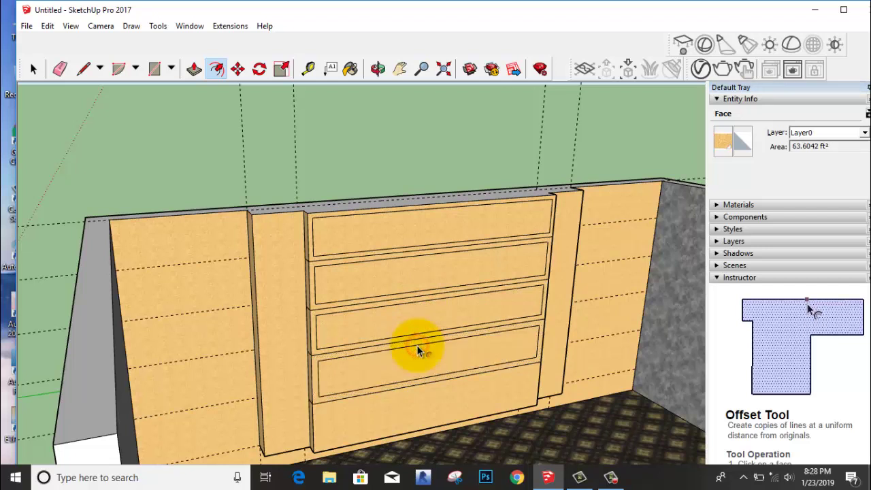
click(427, 390)
click(427, 389)
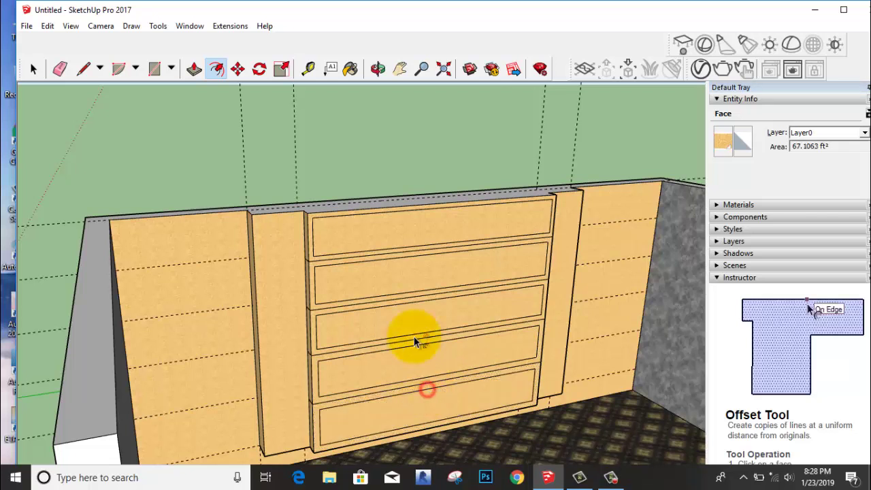
click(32, 68)
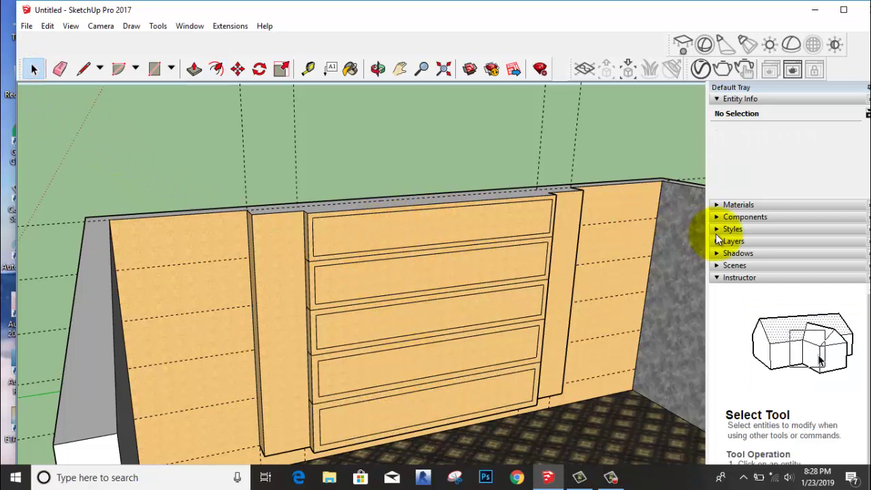
In the Materials tray, open Carpet, Fabrics, Leathers, Textiles and choose Wallpaper Dog Bone
click(717, 206)
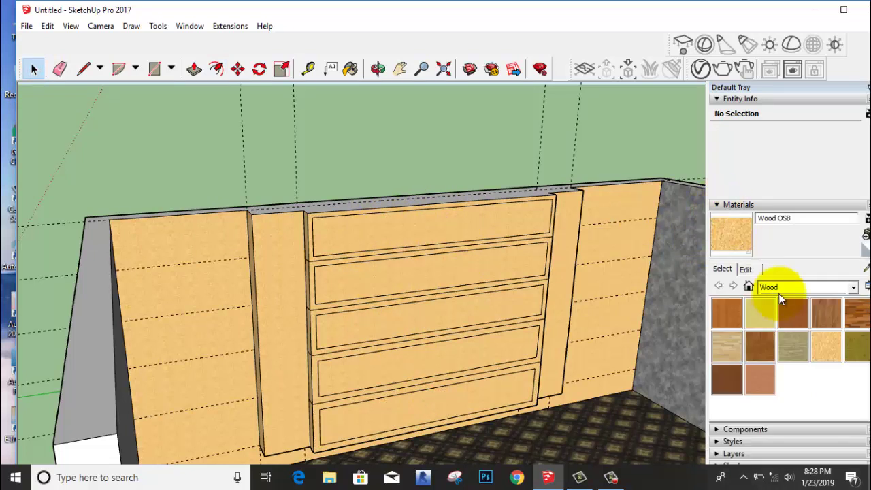
click(812, 288)
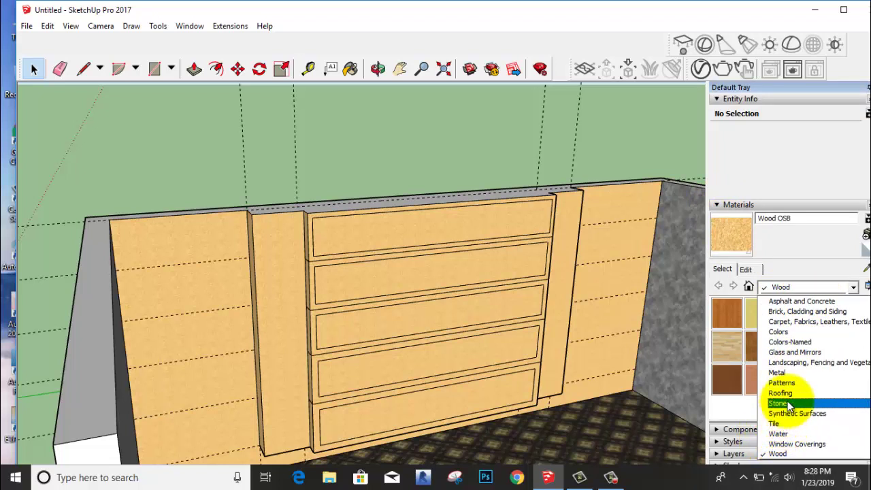
click(776, 383)
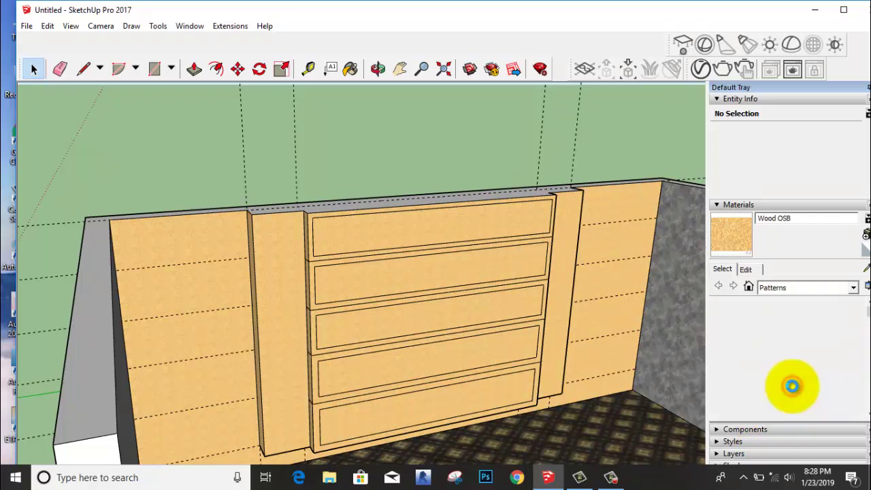
click(793, 287)
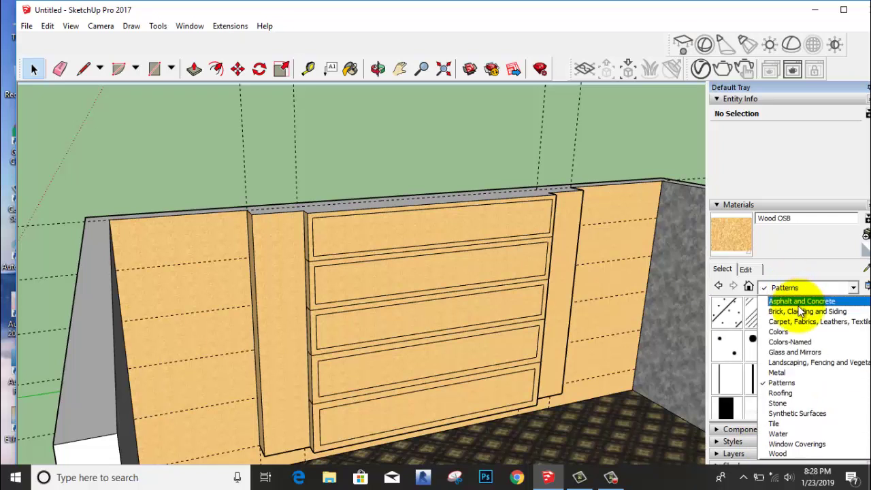
click(801, 320)
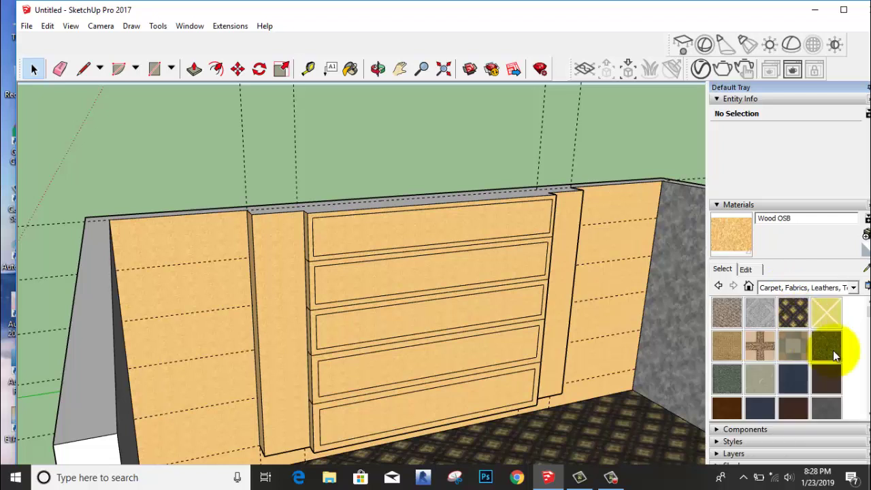
drag(867, 314, 867, 375)
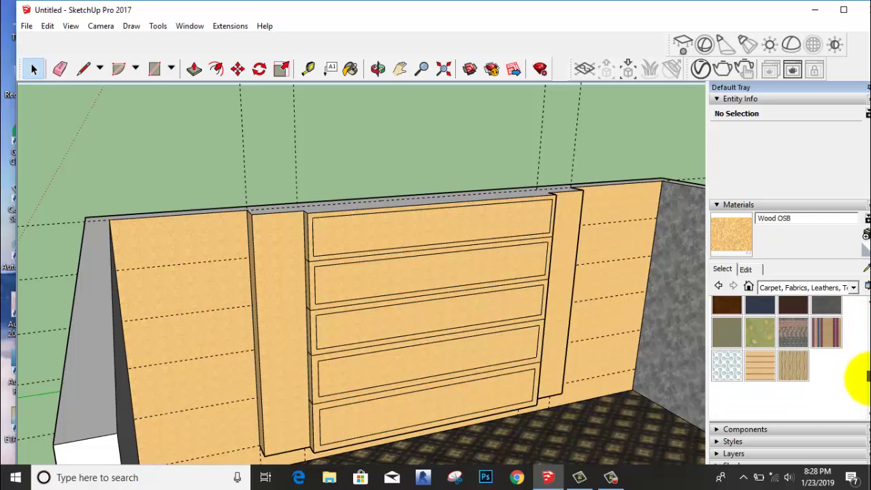
click(727, 361)
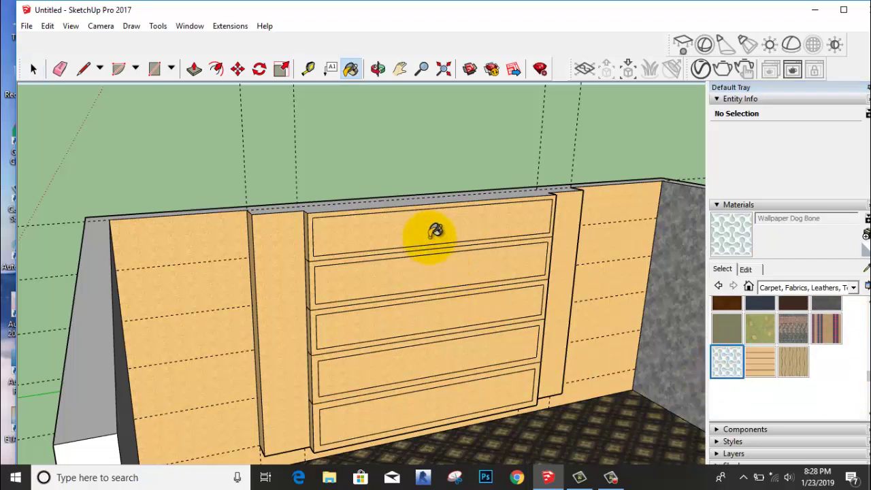
Paint all five inset panels with Wallpaper Dog Bone
click(434, 228)
click(423, 269)
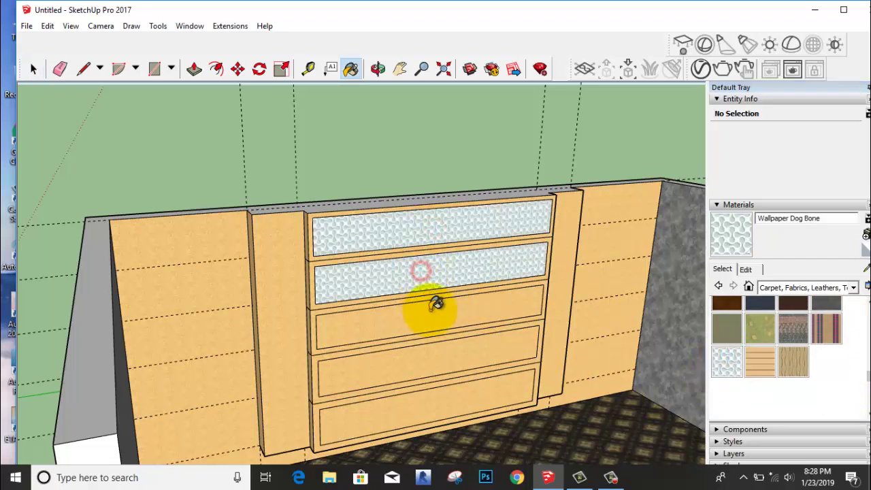
click(431, 310)
click(442, 354)
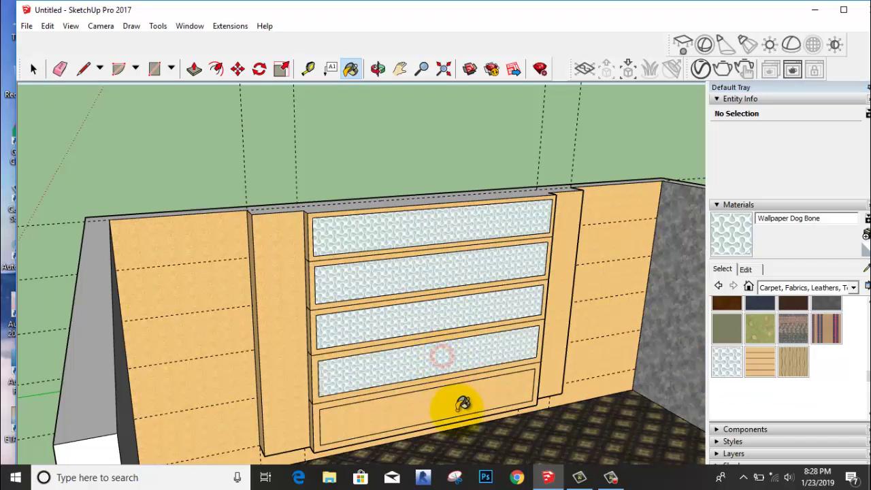
click(457, 398)
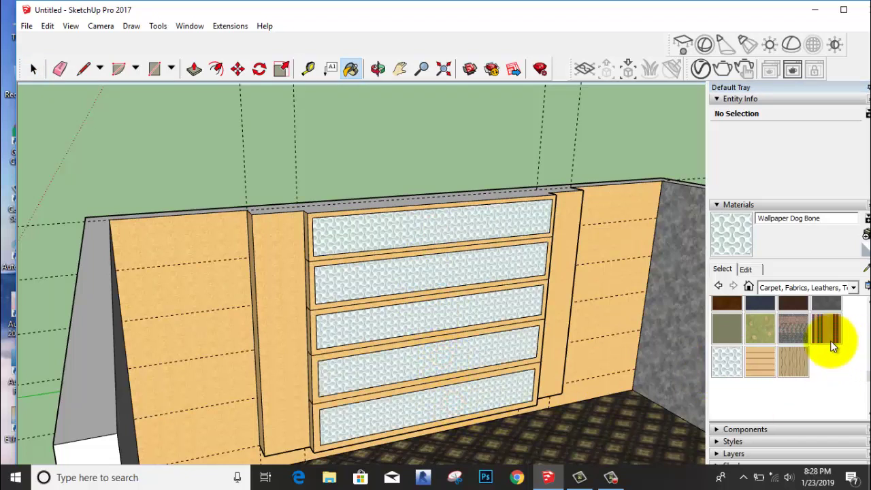
Paint both the right and left pilasters with Carpet Berber Multi
drag(868, 378, 868, 340)
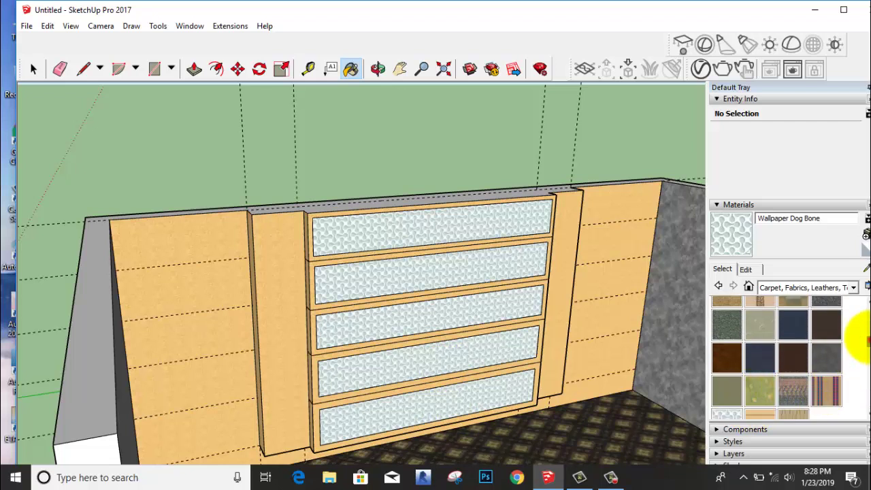
drag(861, 337, 859, 302)
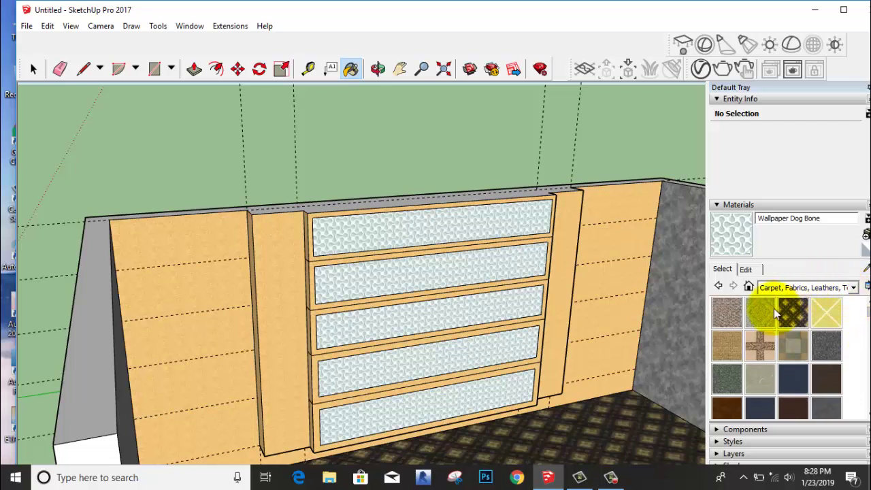
click(733, 317)
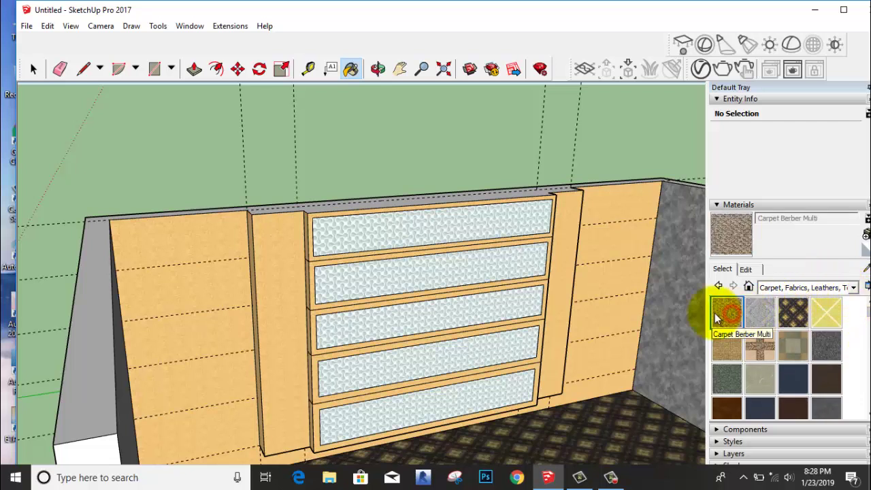
click(568, 266)
click(287, 277)
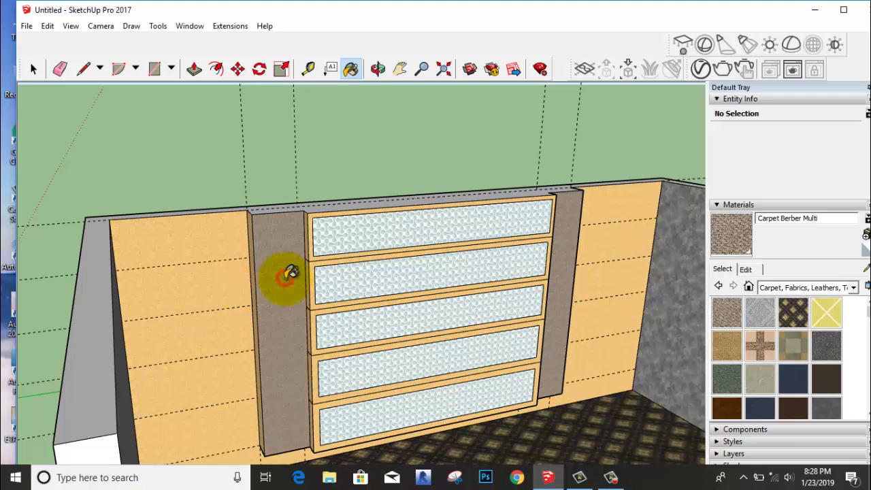
mouse_move(292, 321)
middle_down()
mouse_move(380, 317)
mouse_move(399, 331)
middle_up()
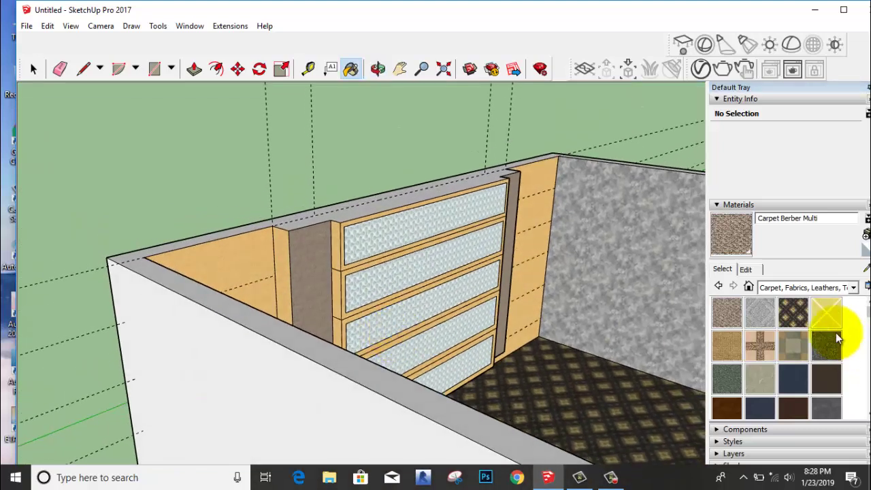
Select Wood Plywood Knots from the Wood material collection
click(853, 287)
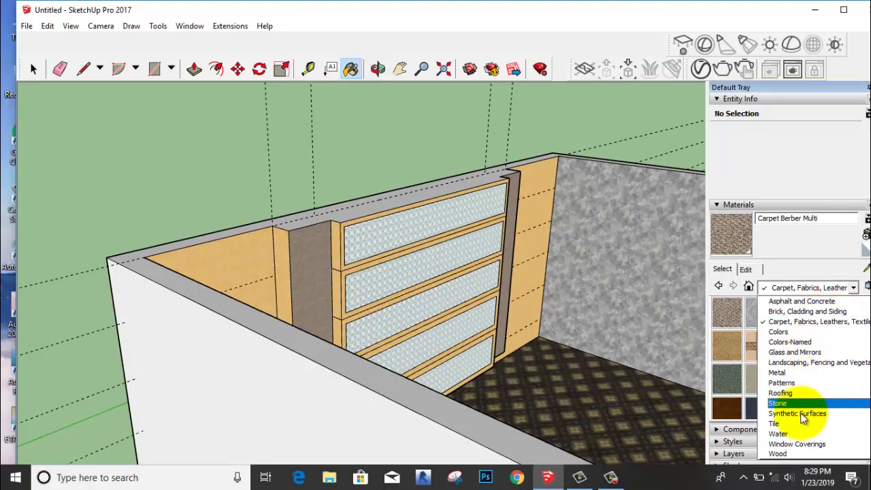
click(789, 454)
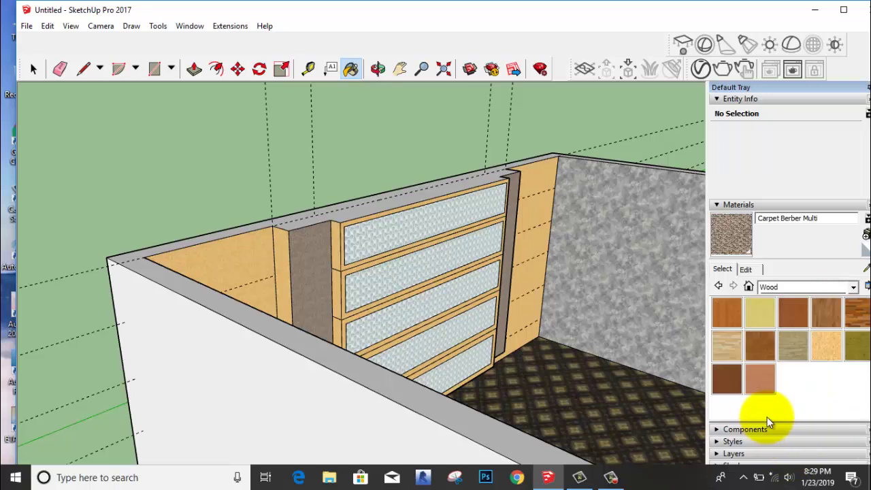
click(829, 345)
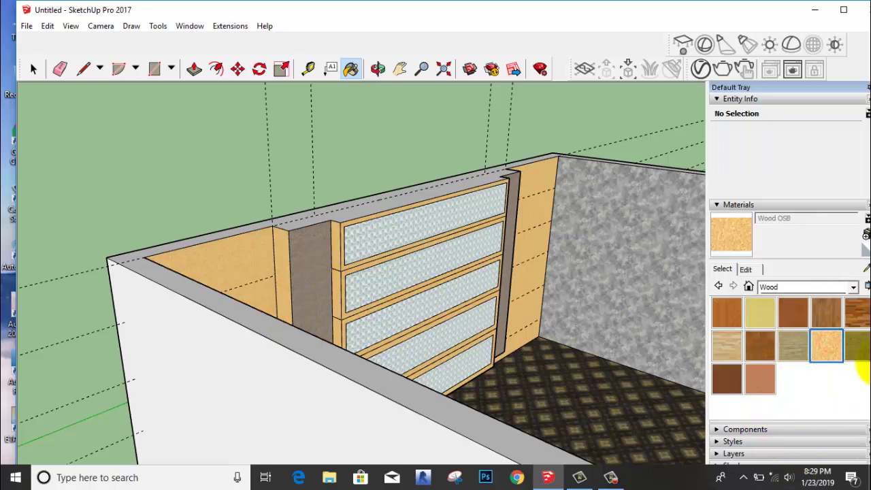
click(855, 345)
Paint three panel edges beside the left pilaster with Wood Plywood Knots
scroll(307, 247, up, 3)
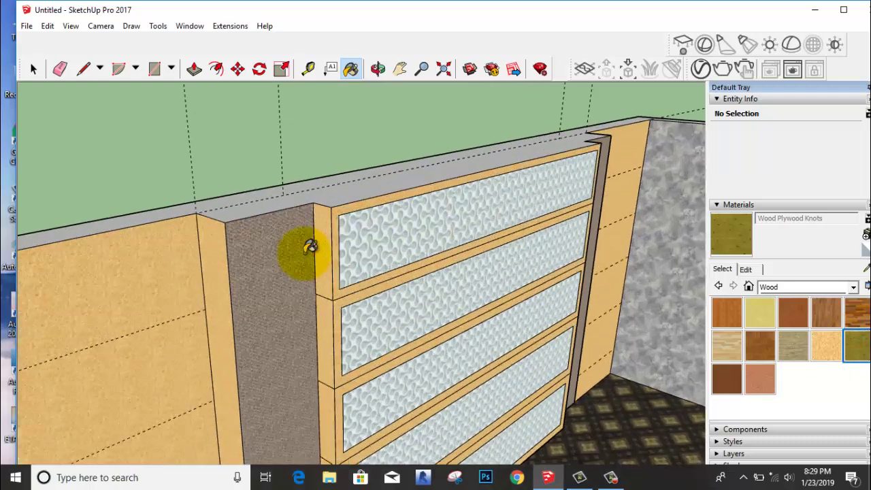
scroll(334, 266, up, 2)
click(329, 273)
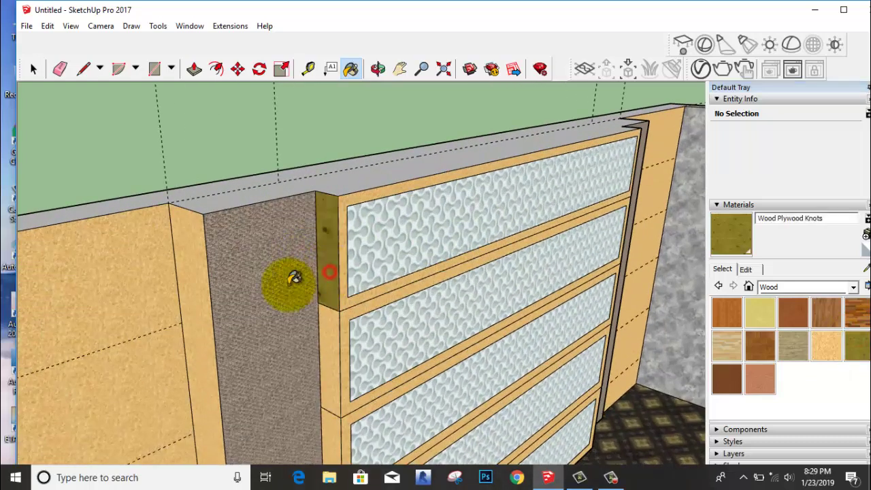
click(326, 350)
scroll(330, 348, down, 1)
scroll(331, 395, down, 2)
scroll(334, 412, up, 3)
click(340, 408)
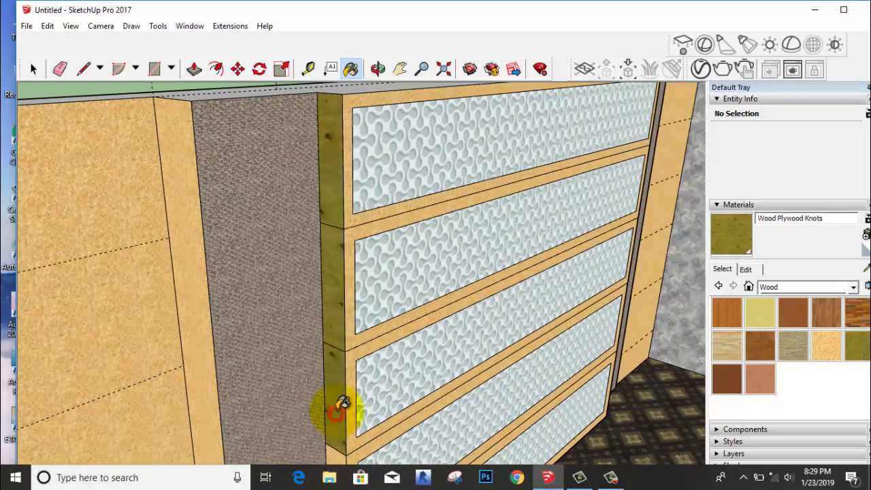
scroll(340, 409, down, 5)
Orbit around to inspect the right pilaster's panel edges and the whole decorated wall
middle_click(335, 449)
mouse_move(335, 449)
middle_down()
mouse_move(281, 443)
mouse_move(318, 457)
middle_up()
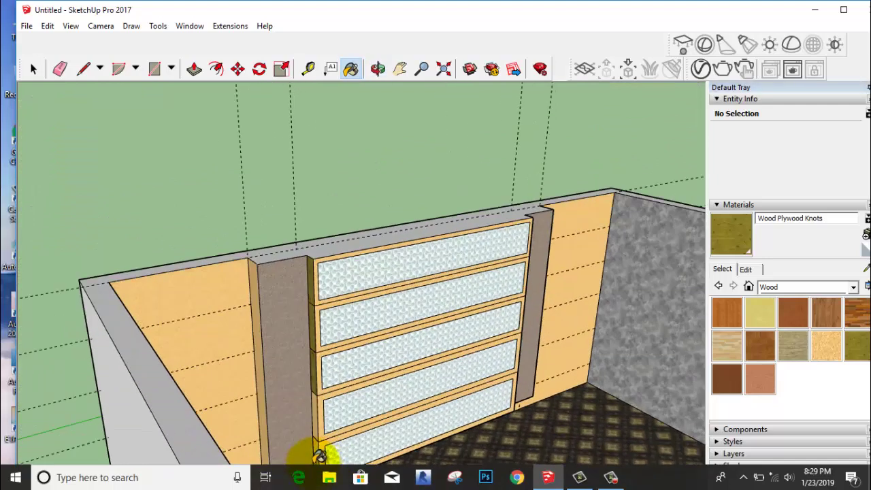
scroll(318, 444, up, 2)
scroll(317, 443, up, 2)
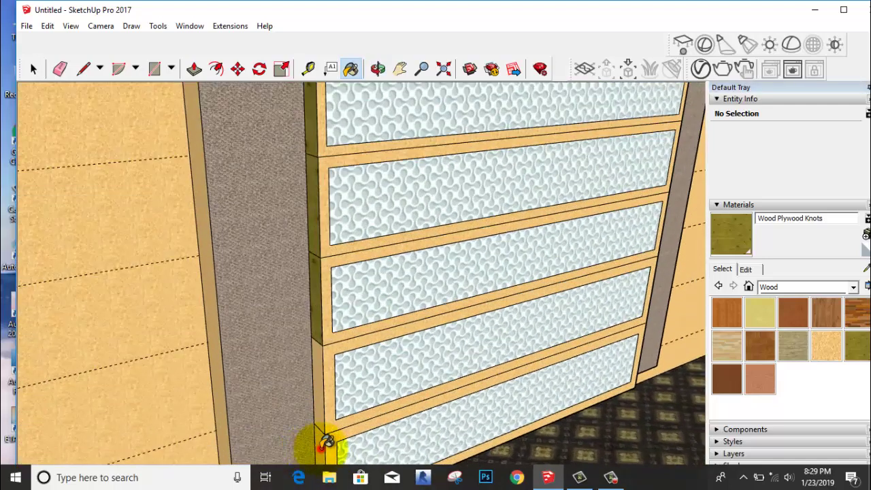
scroll(323, 395, down, 5)
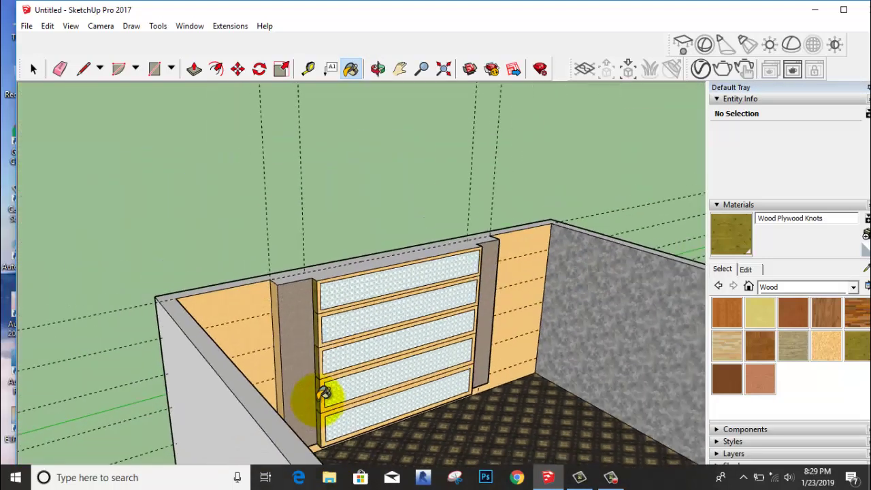
middle_drag(324, 394, 159, 331)
scroll(453, 411, up, 3)
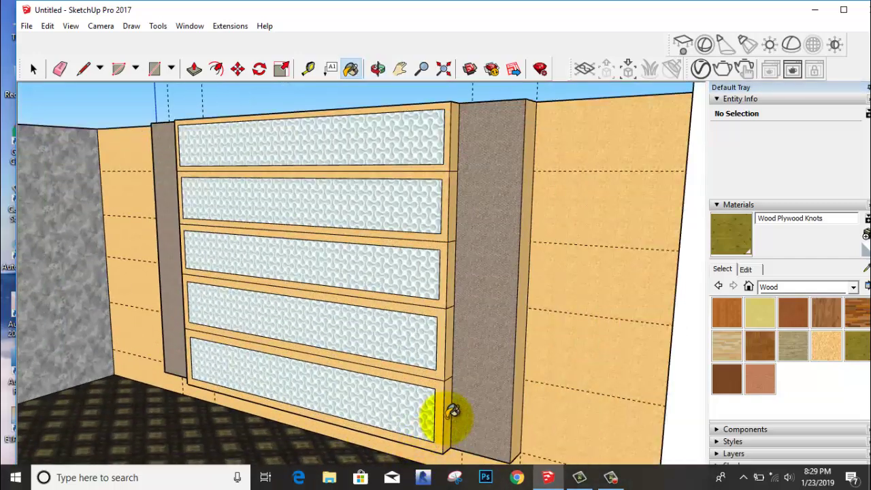
scroll(453, 411, up, 2)
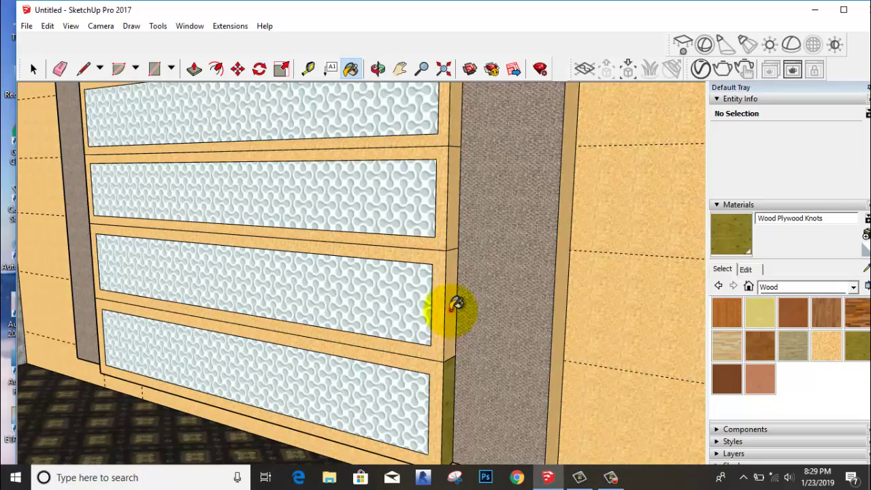
scroll(418, 370, down, 1)
scroll(463, 272, up, 2)
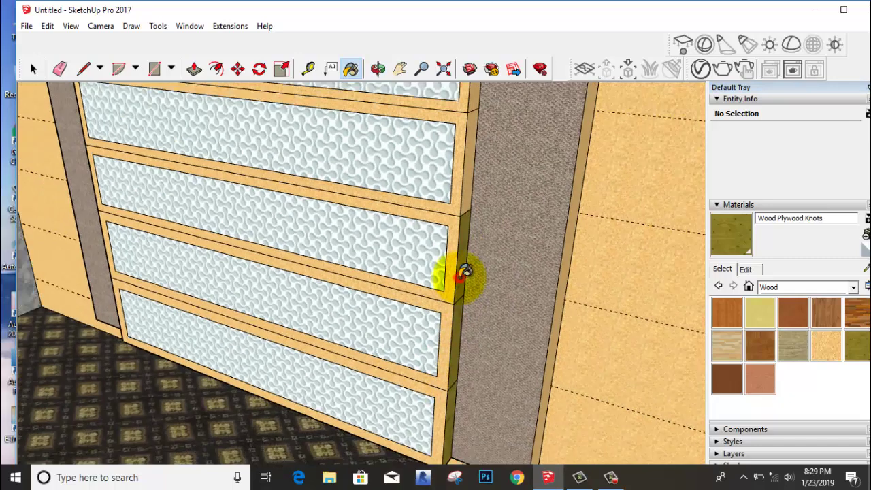
scroll(462, 272, down, 2)
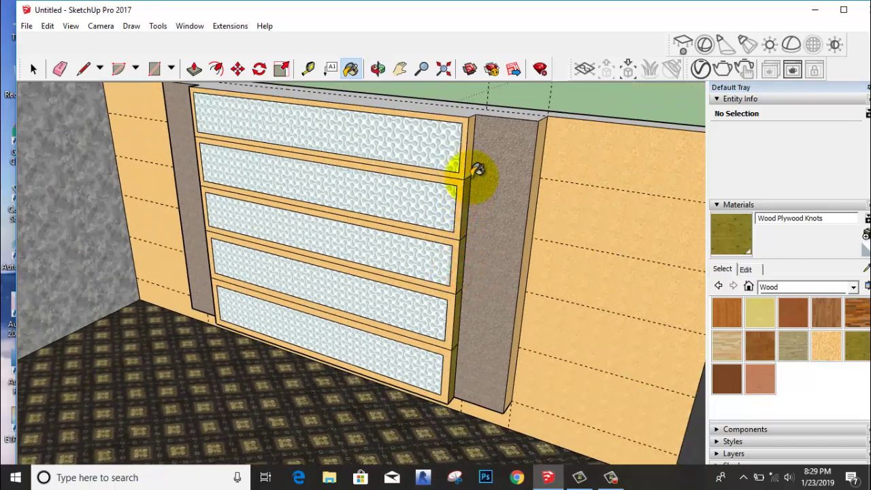
scroll(469, 166, down, 3)
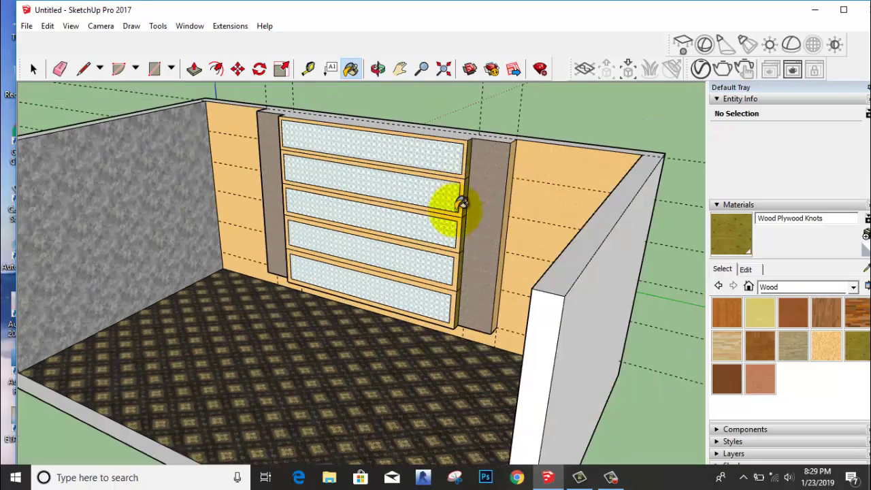
middle_drag(462, 194, 581, 244)
scroll(575, 251, down, 3)
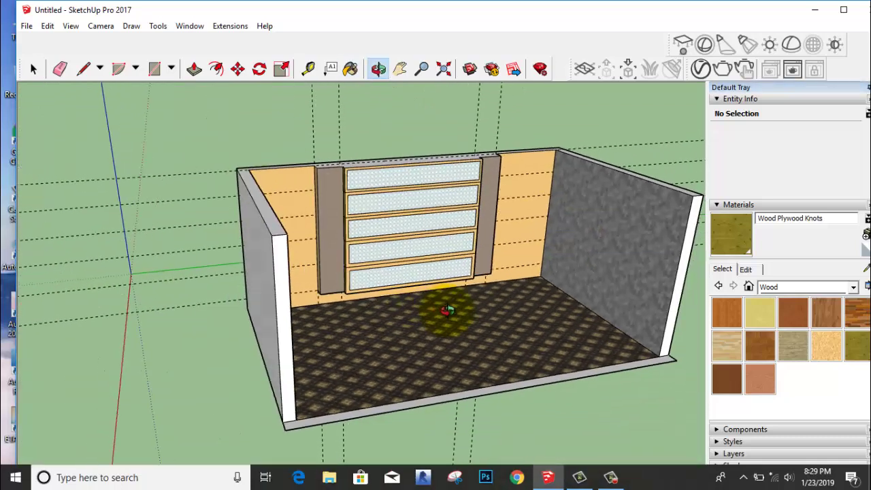
scroll(386, 208, up, 3)
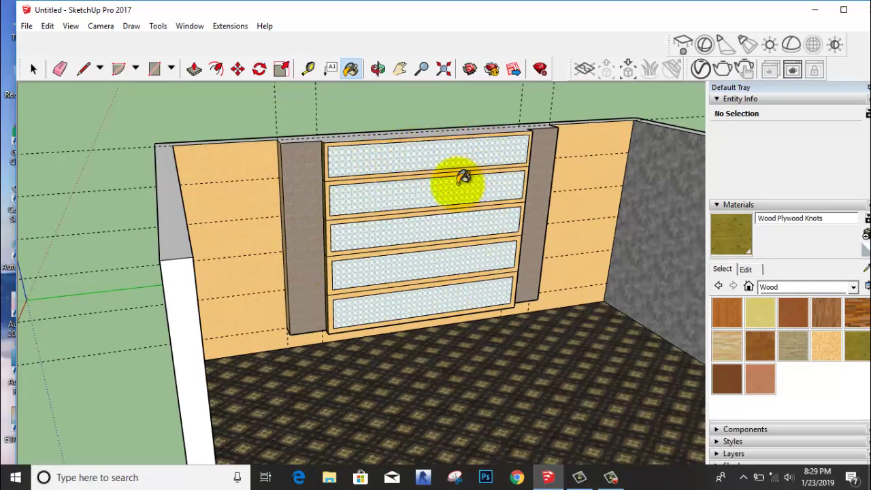
mouse_move(452, 202)
middle_down()
mouse_move(460, 234)
mouse_move(428, 229)
middle_up()
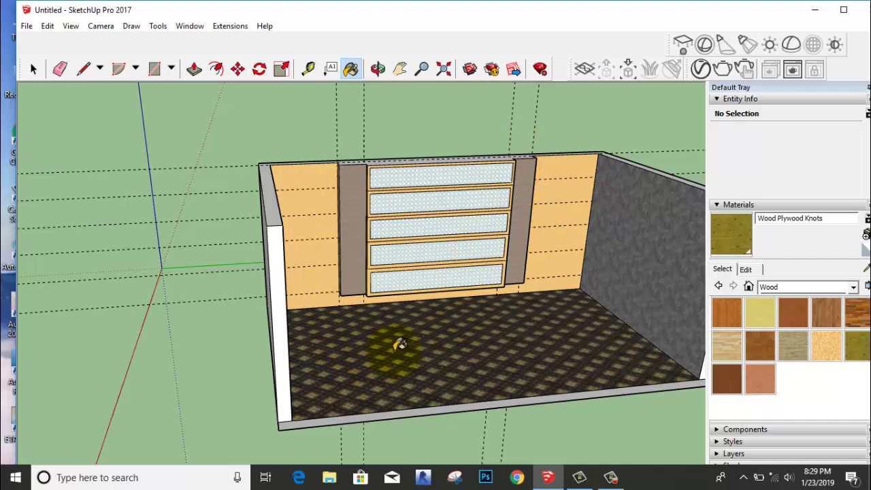
middle_drag(472, 321, 428, 327)
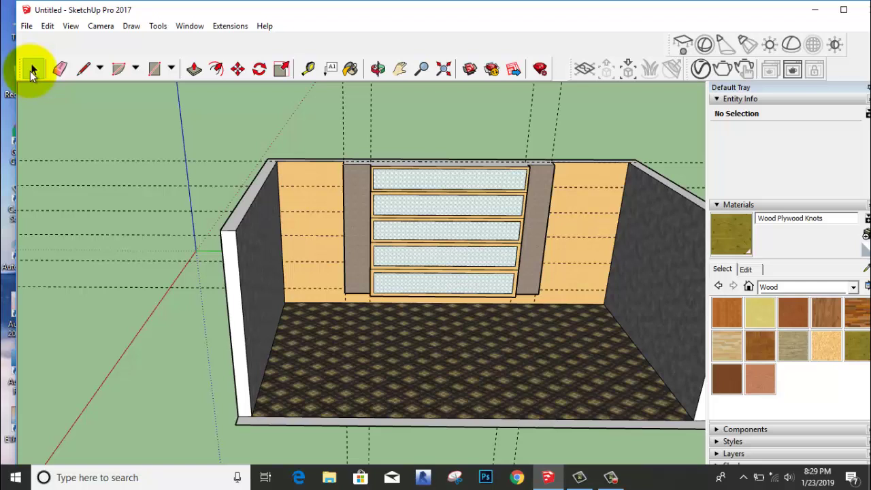
click(611, 477)
click(844, 413)
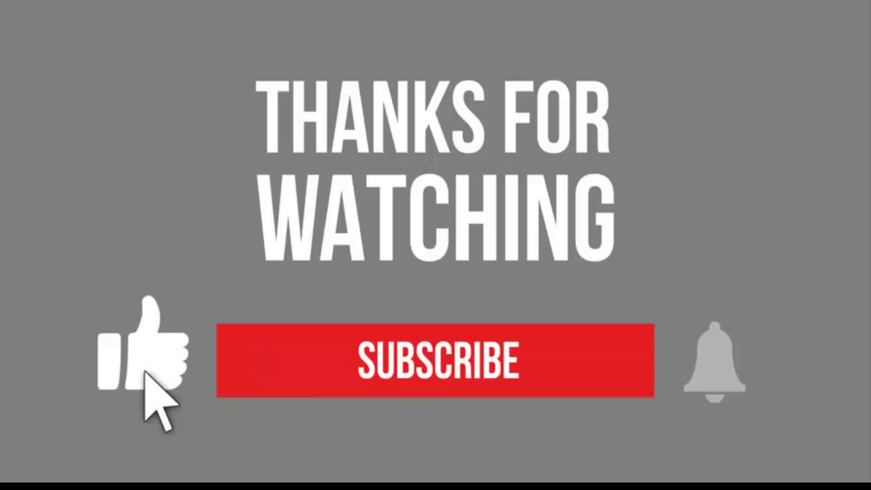